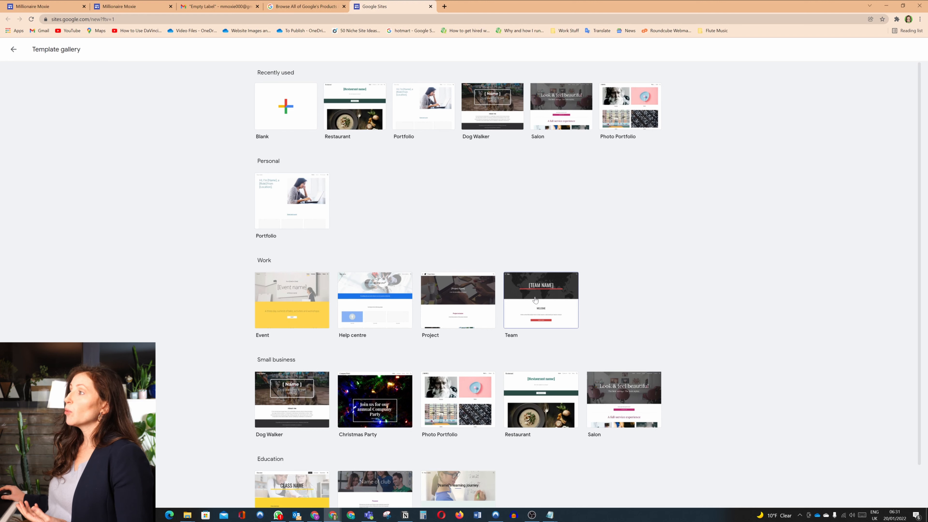
Create a site from the Portfolio template and apply the Impression theme to it.
click(306, 211)
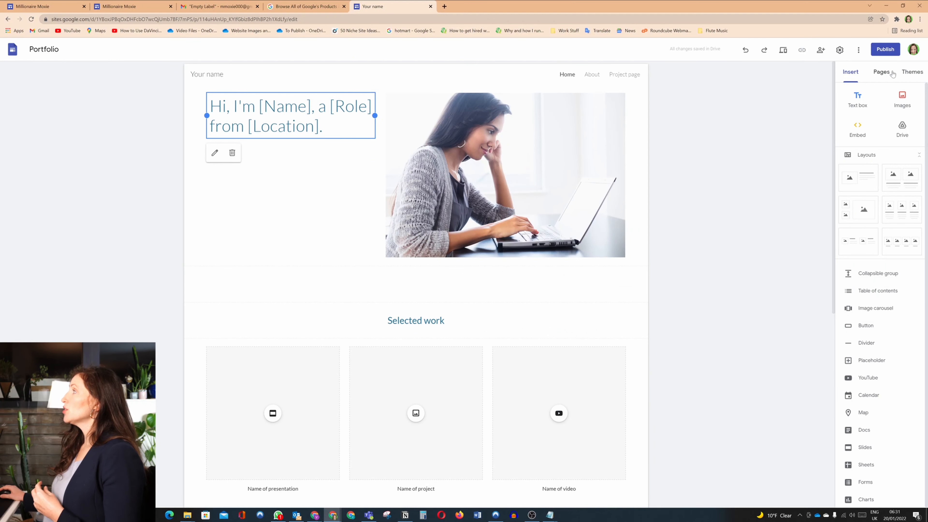
click(910, 73)
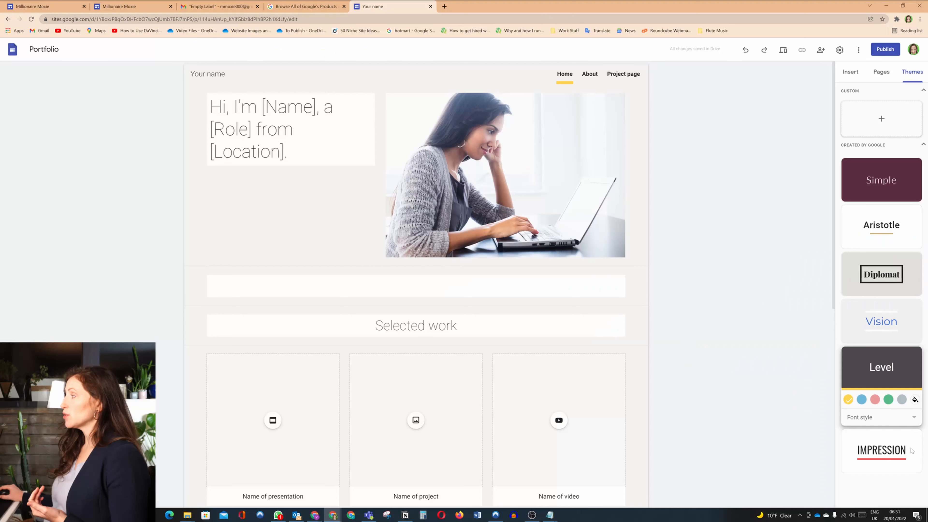
click(884, 449)
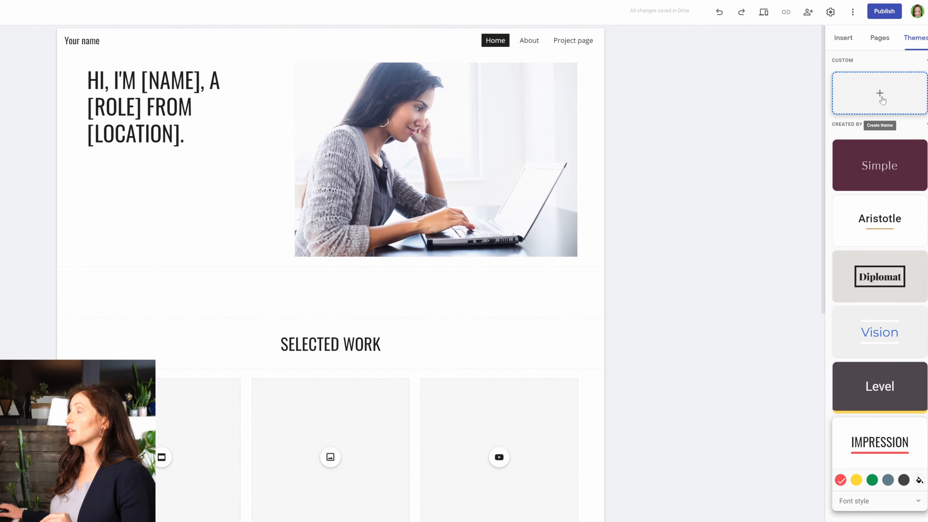
Start a custom theme named Millionaire Moxie and upload Best Fit Coloured Logo on Blank.png as its logo.
click(880, 95)
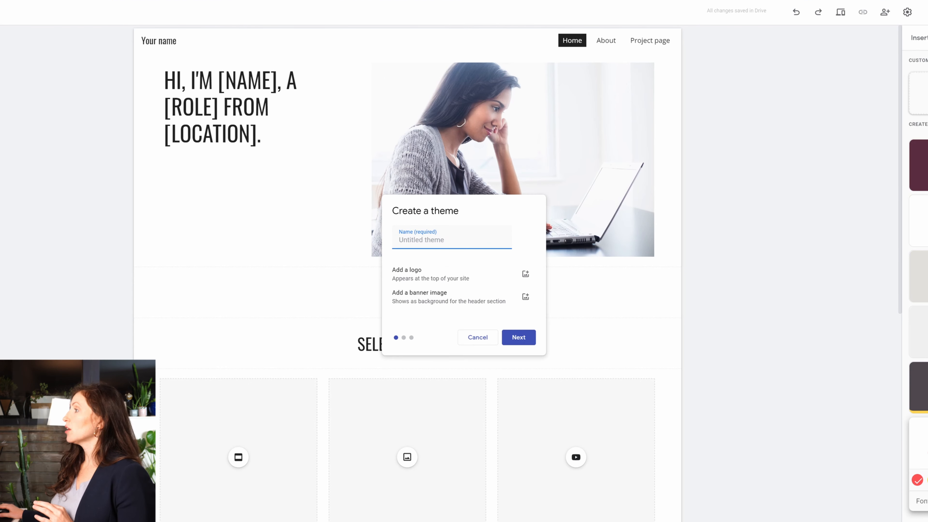
text(Millionaire Moxie)
click(526, 274)
click(507, 292)
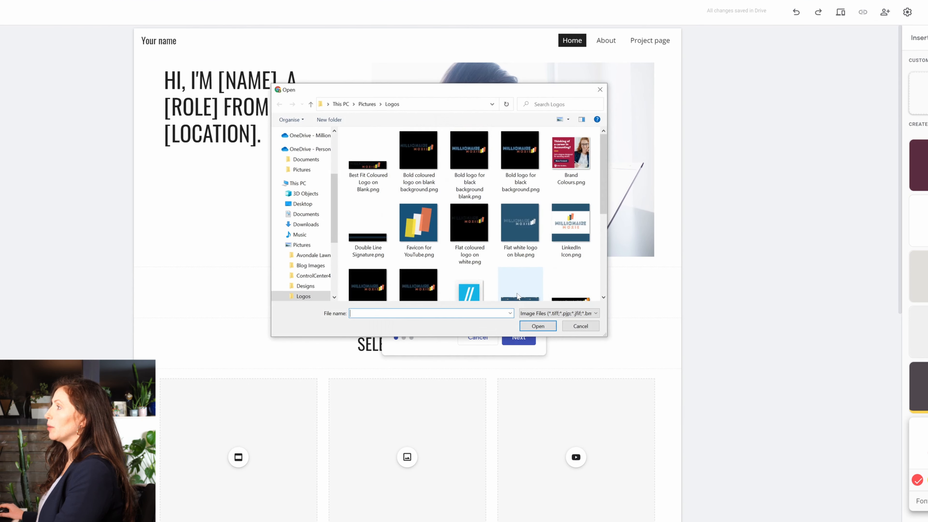
double_click(366, 169)
Upload a banner image from the computer as the custom theme's header background.
click(527, 294)
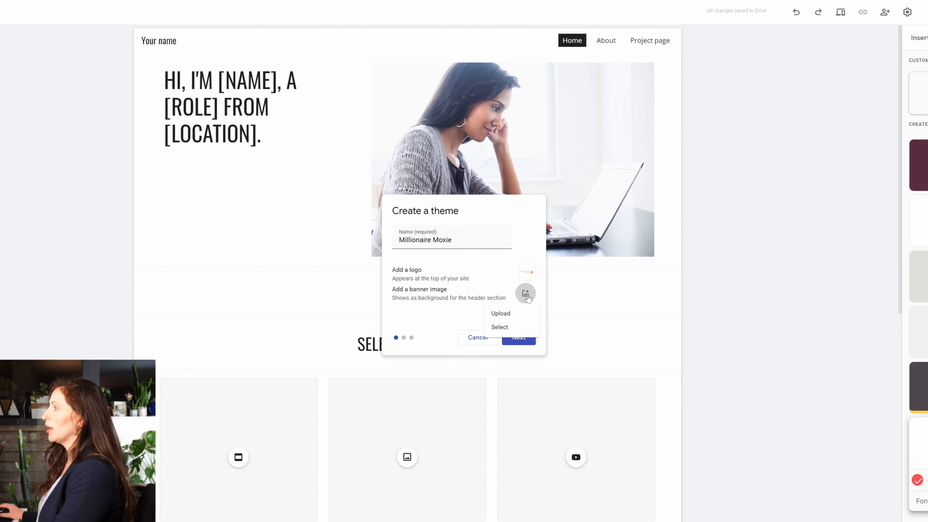
click(524, 314)
double_click(520, 223)
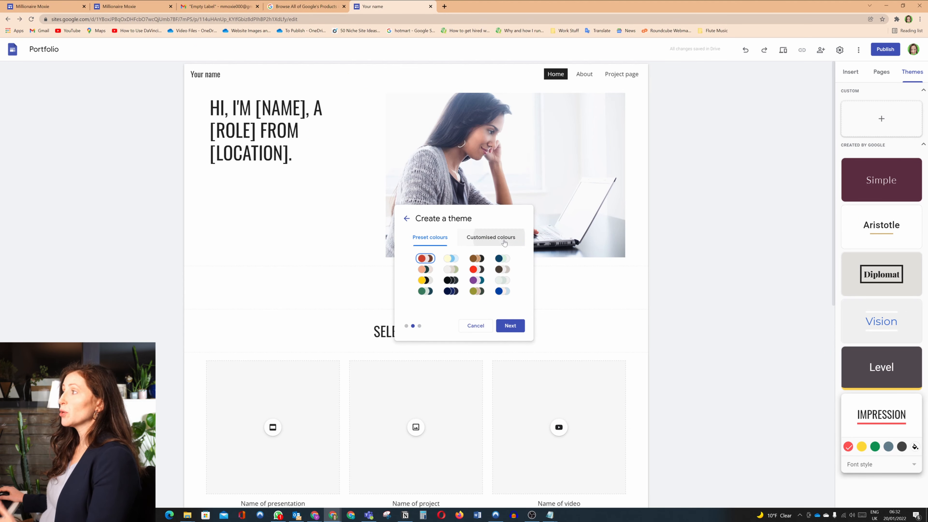
Use customised colours for the theme and select Roboto as the titles and headings font.
click(491, 237)
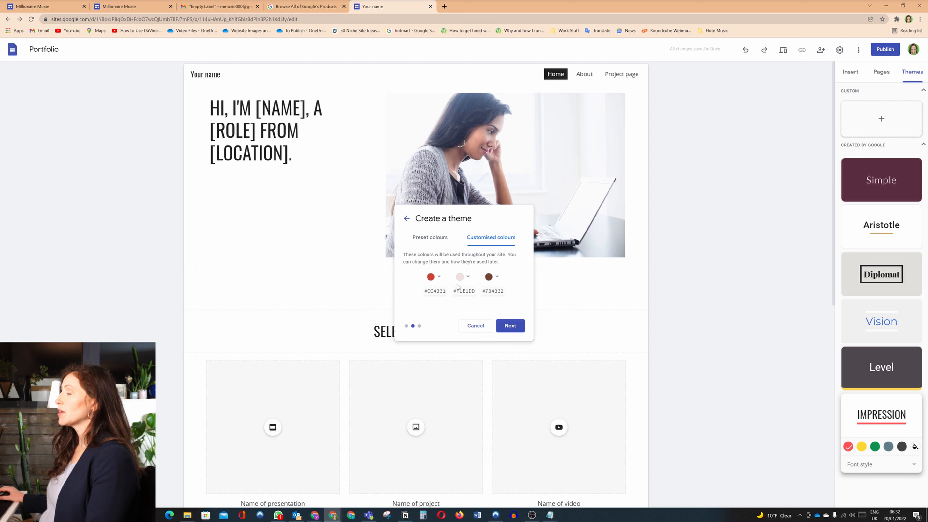
click(510, 326)
click(497, 261)
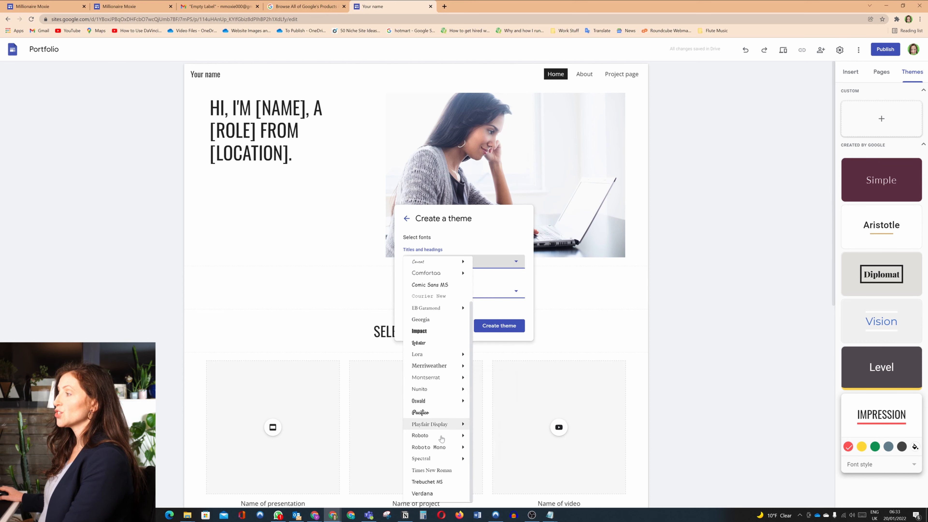
click(455, 436)
click(497, 261)
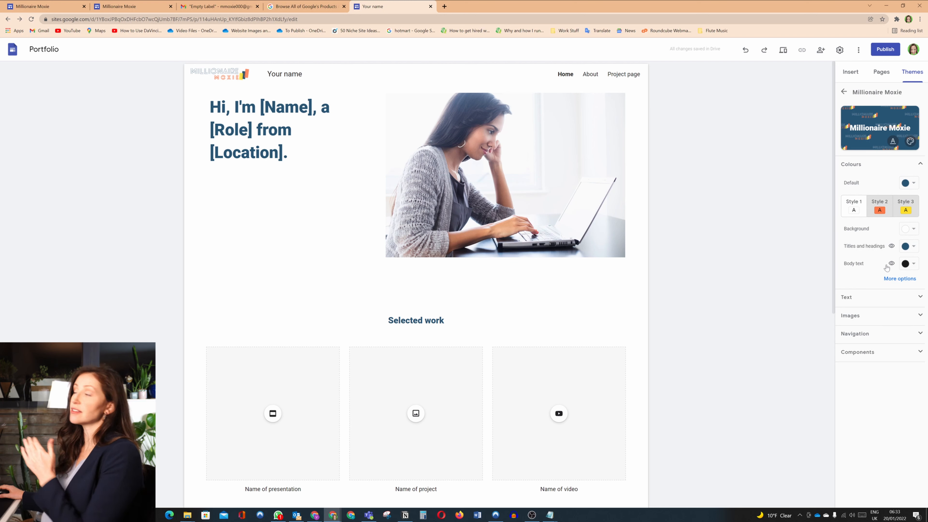
Examine the theme's background and default colour settings and expand the additional title and body text colour options.
click(912, 231)
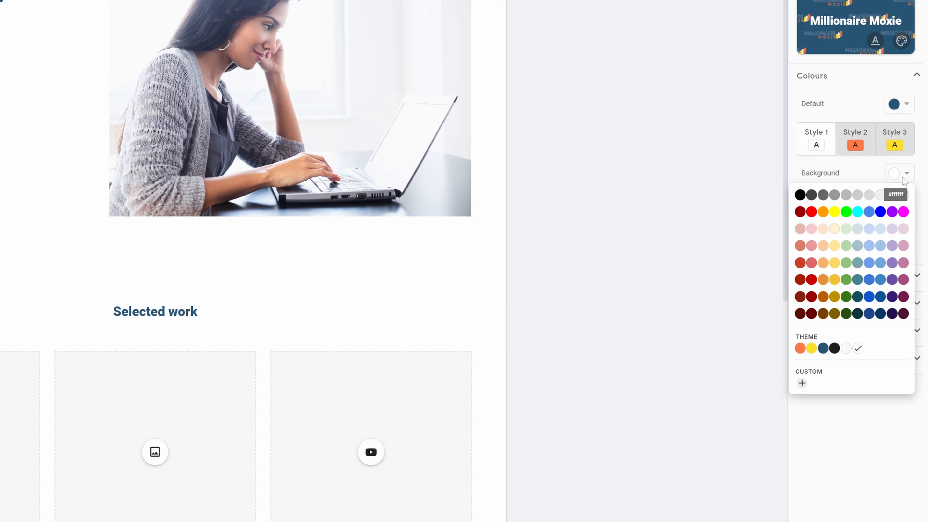
click(905, 182)
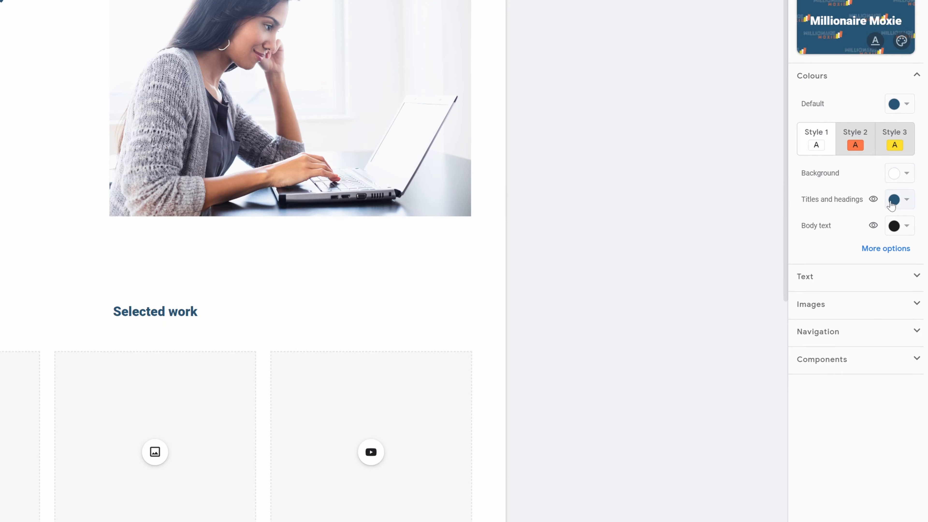
click(906, 257)
Centre-align the Normal text style in the theme's text settings.
click(918, 396)
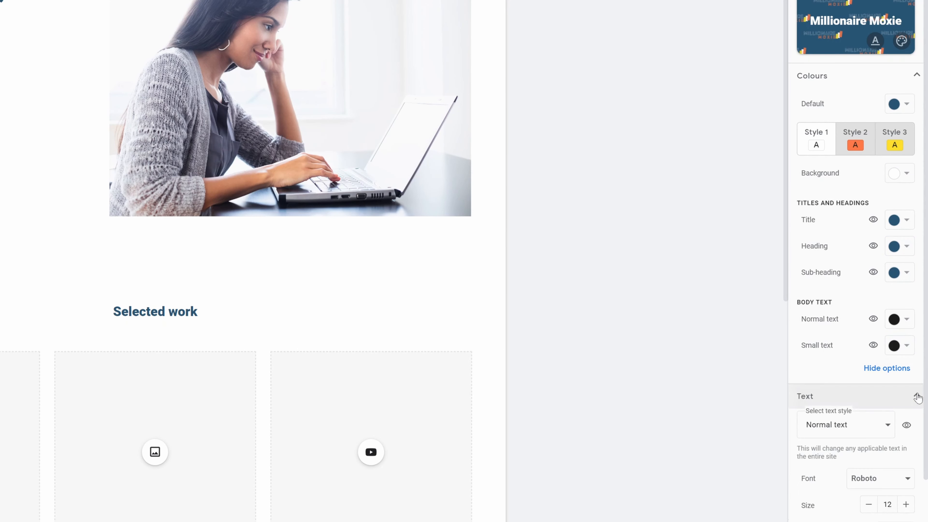
scroll(919, 398, down, 2)
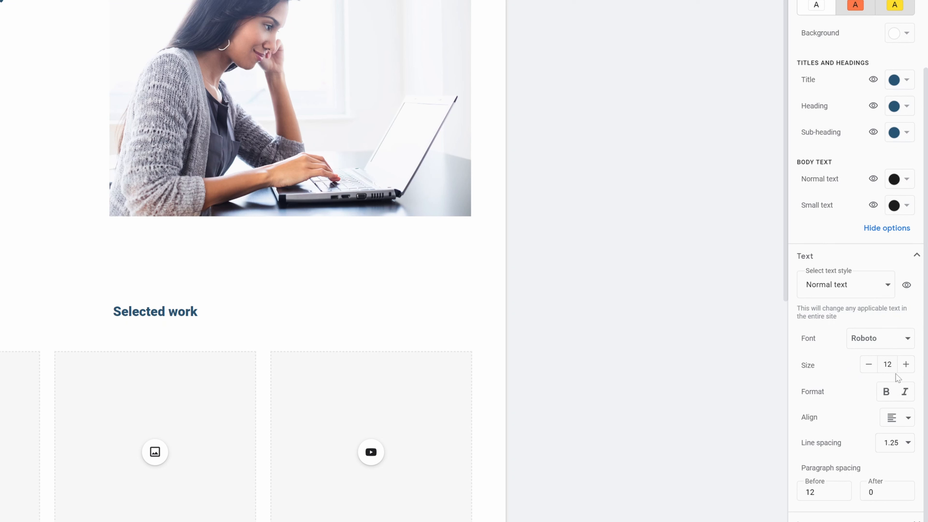
click(901, 420)
click(895, 442)
Upload Website Favicon.png from the Logos folder as the theme's favicon.
scroll(905, 508, down, 3)
click(905, 507)
scroll(308, 216, down, 3)
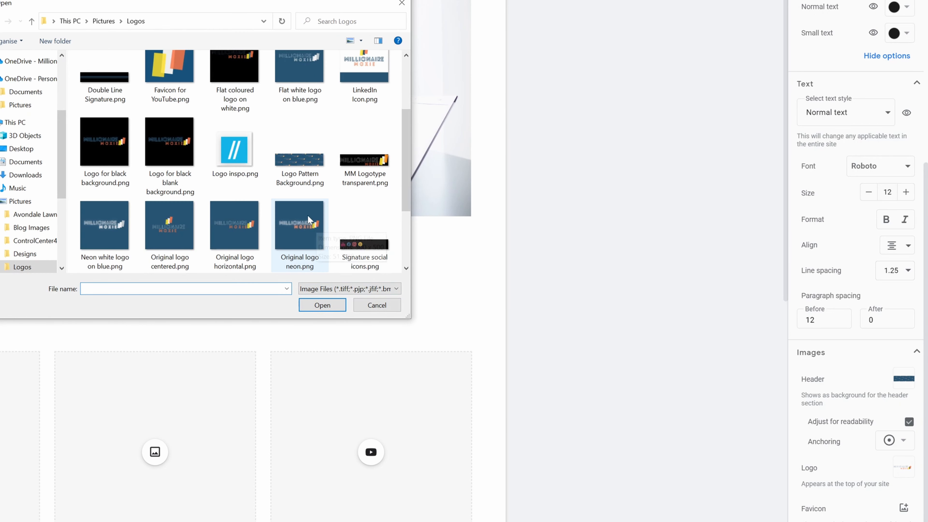
scroll(307, 214, down, 3)
double_click(172, 229)
Set the navigation background's colour when scrolled to white.
scroll(873, 452, down, 1)
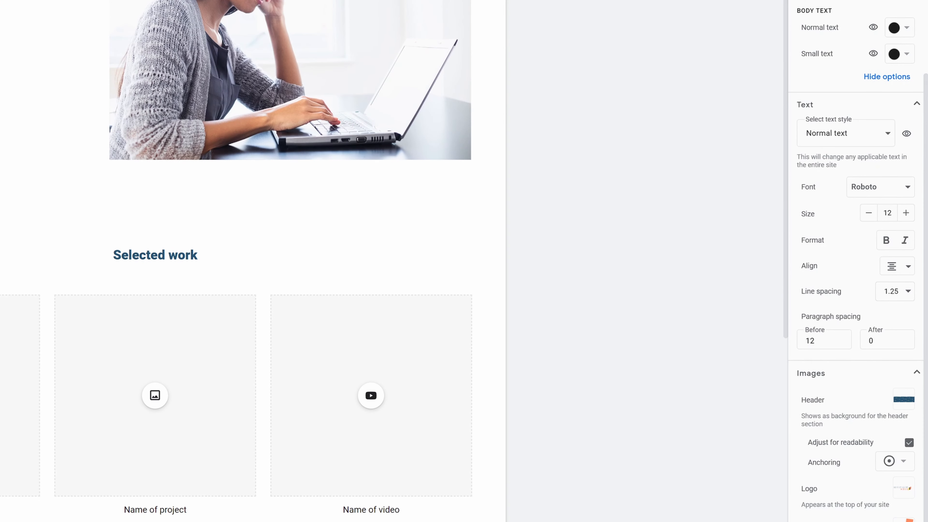
scroll(859, 504, down, 5)
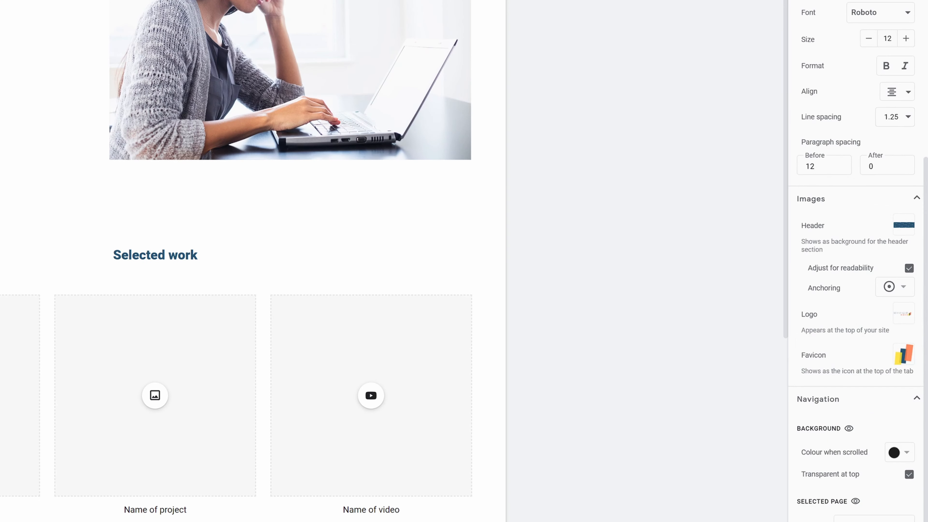
click(908, 455)
click(858, 418)
For component Style 3, give the divider a custom colour using the copied colour code and choose its line weight.
scroll(899, 519, down, 10)
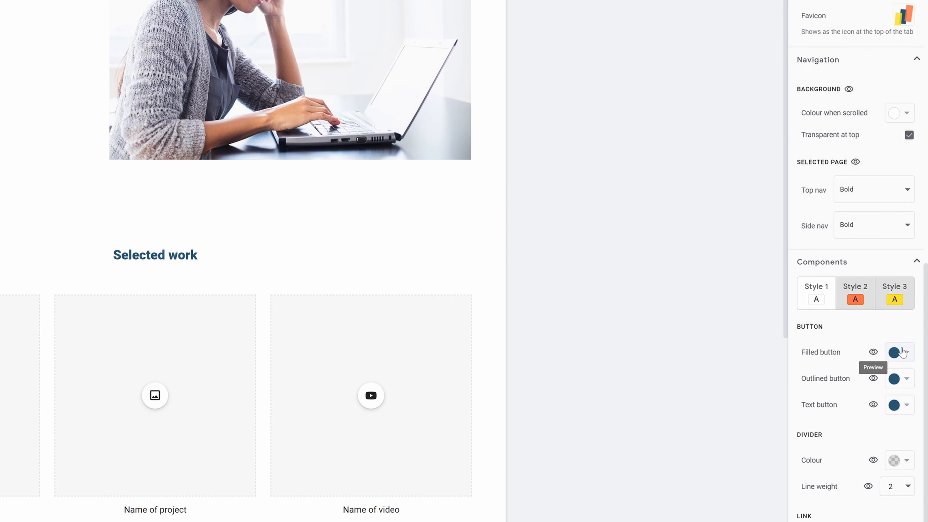
click(863, 304)
click(898, 297)
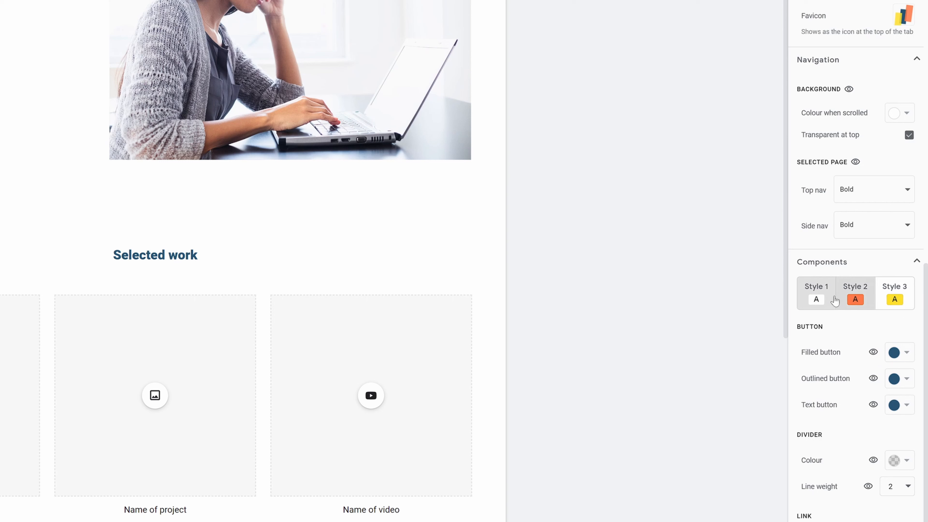
click(893, 466)
click(814, 459)
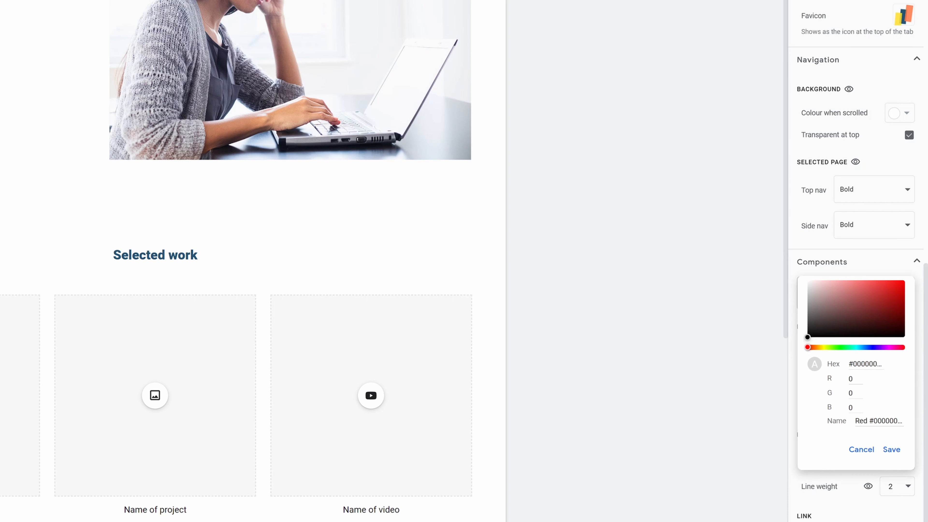
drag(853, 364, 893, 366)
text(38bf8e)
click(889, 454)
click(908, 488)
click(891, 514)
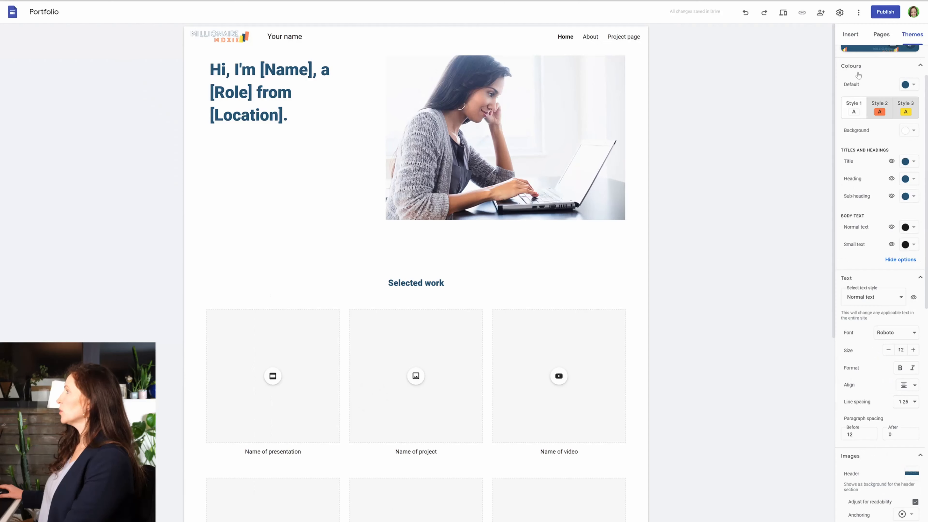
scroll(859, 75, up, 2)
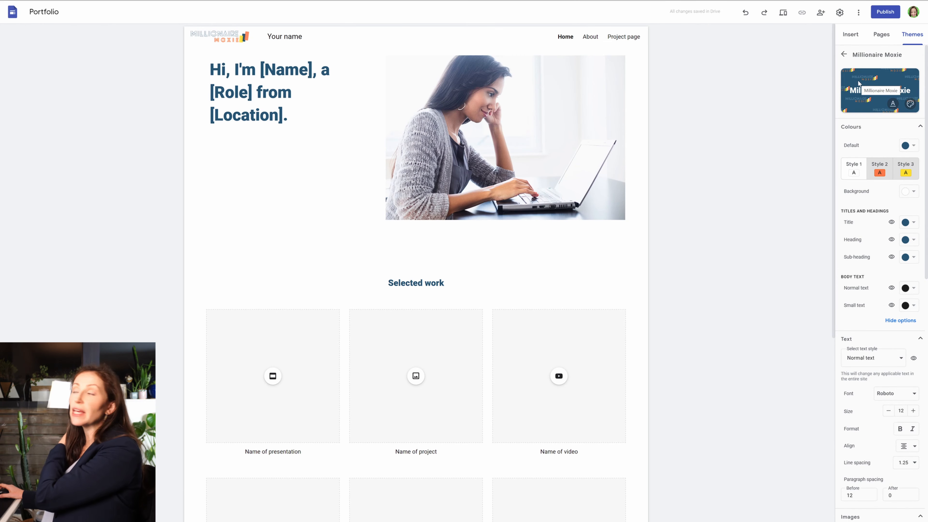
Insert a placeholder and move its section to the top of the home page, above the introduction.
click(852, 35)
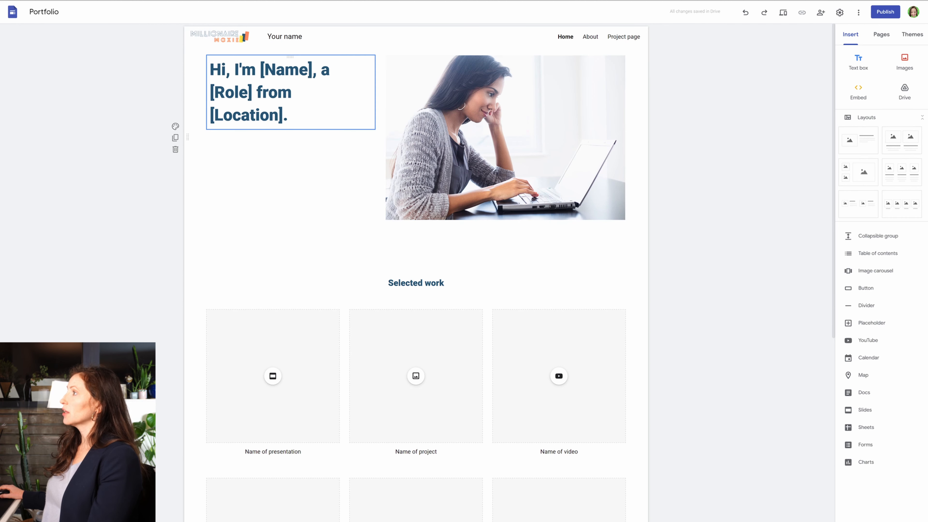
click(358, 142)
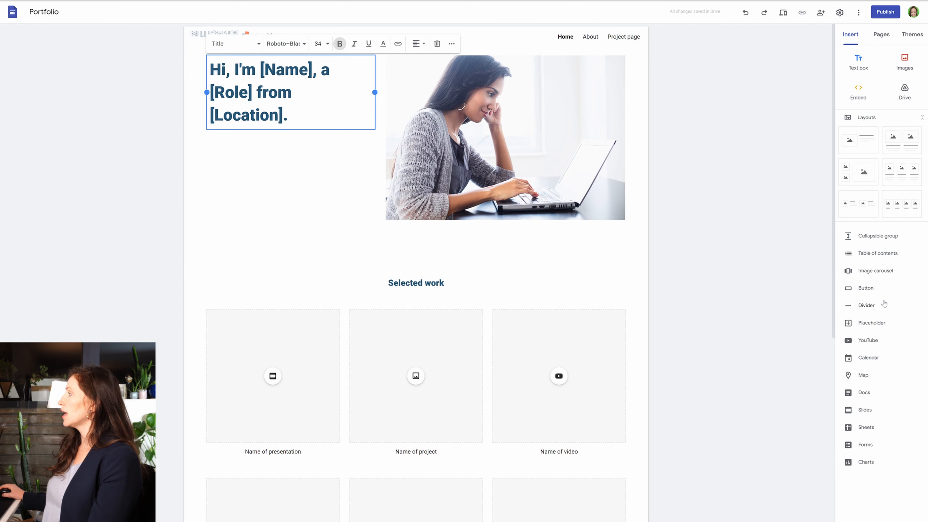
click(852, 324)
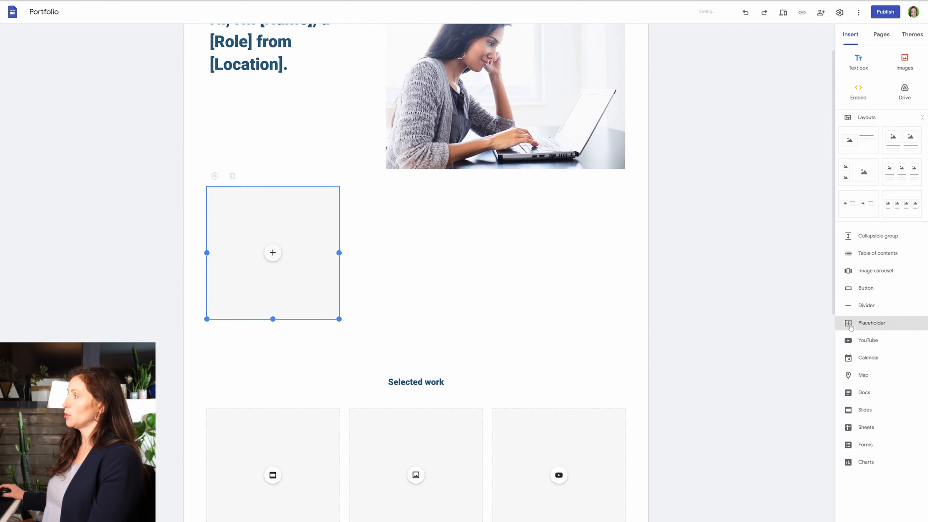
scroll(185, 305, up, 5)
drag(189, 303, 187, 118)
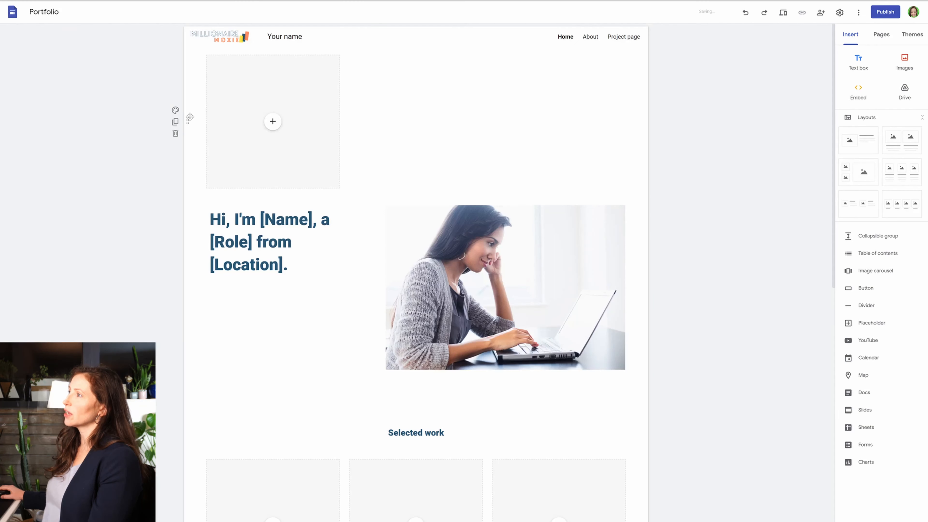
Upload Original logo neon.png into the top placeholder and widen the image to the full content width.
click(272, 122)
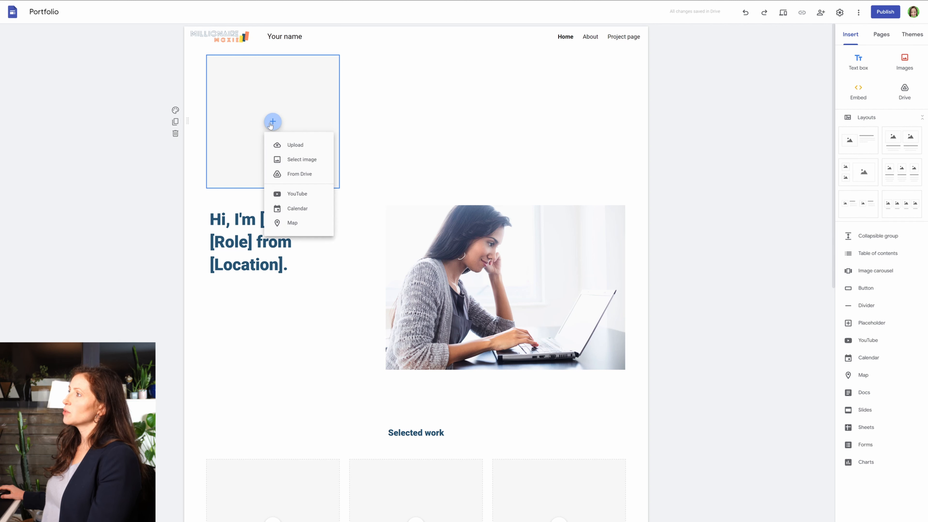
click(302, 151)
scroll(206, 114, down, 2)
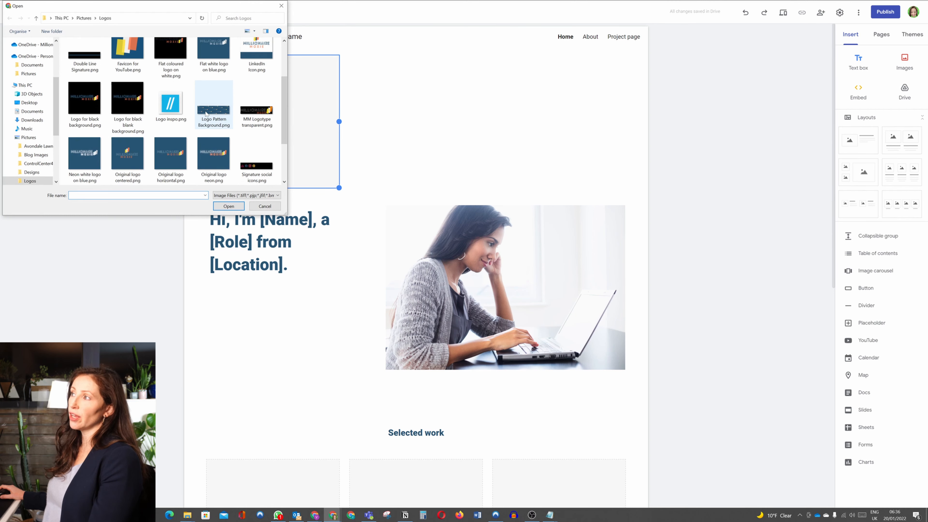
scroll(219, 112, down, 1)
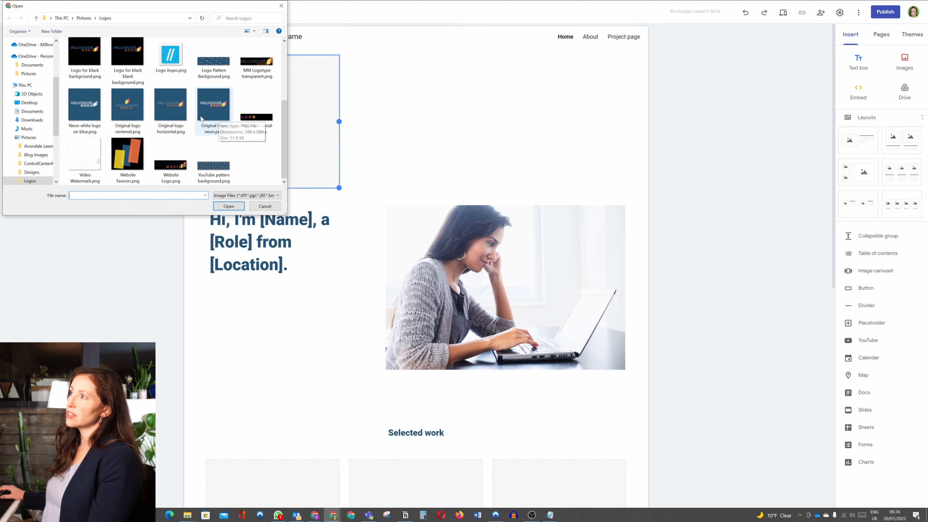
double_click(219, 119)
drag(339, 121, 644, 137)
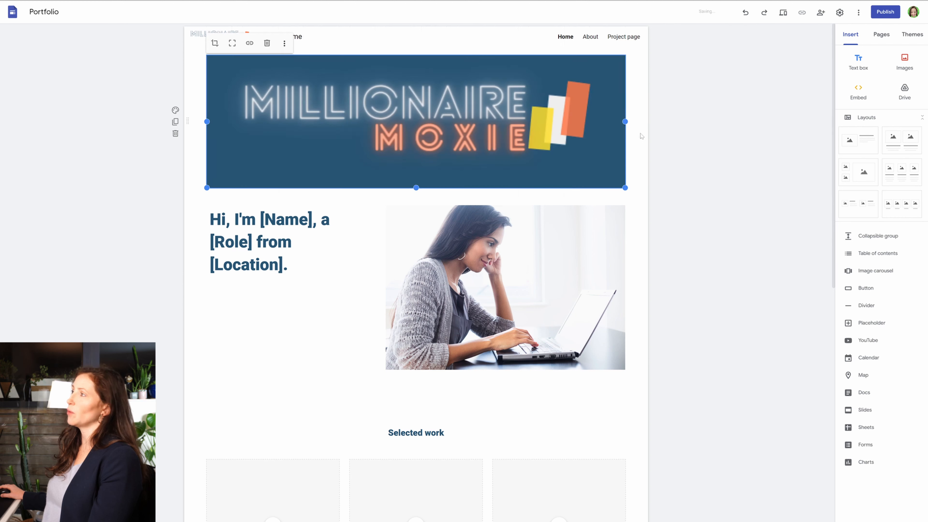
Replace the stock image of the woman with a laptop by an uploaded portrait photo.
click(532, 264)
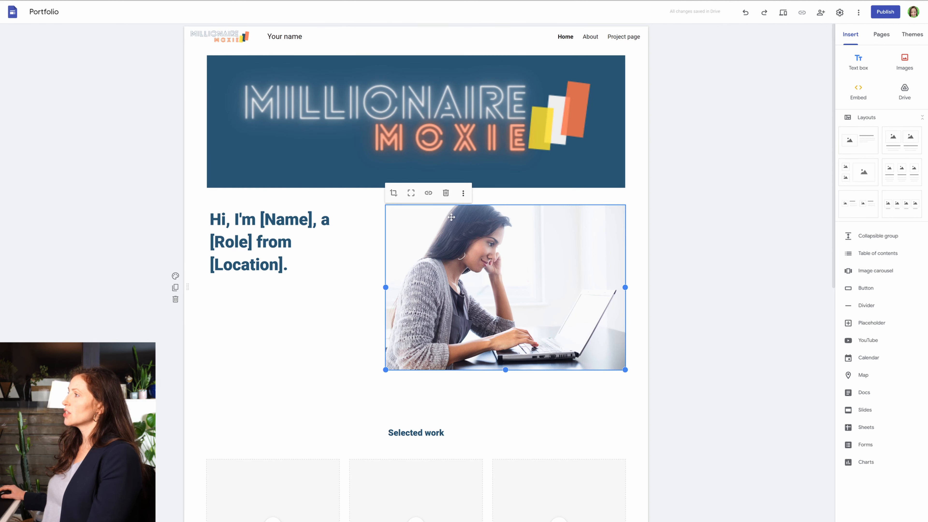
click(463, 193)
mouse_move(510, 199)
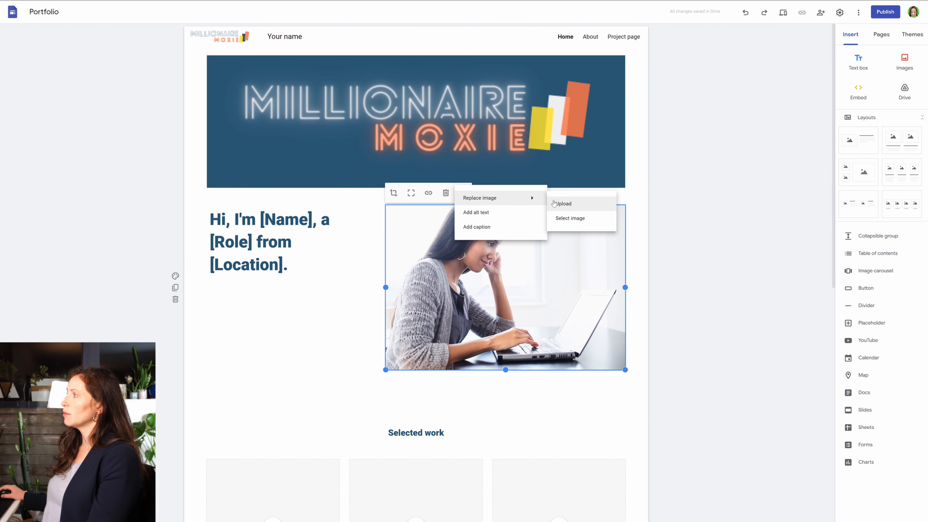
click(556, 203)
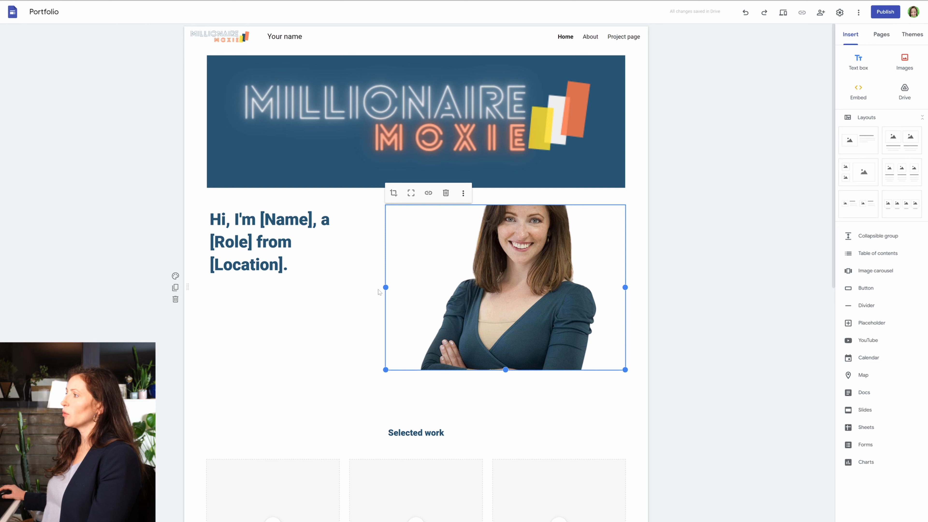
Reposition the portrait photo downward within its crop frame so that the whole head is inside.
double_click(531, 312)
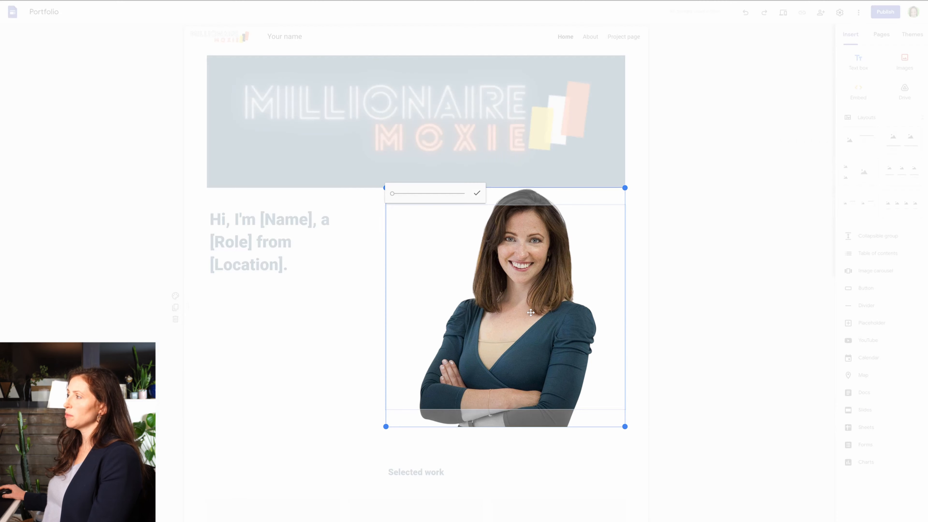
drag(529, 304, 528, 327)
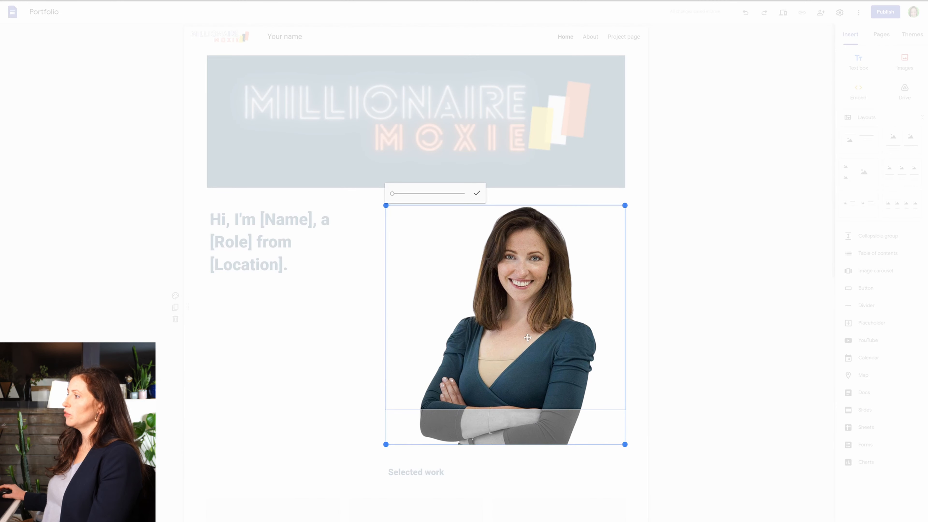
click(369, 305)
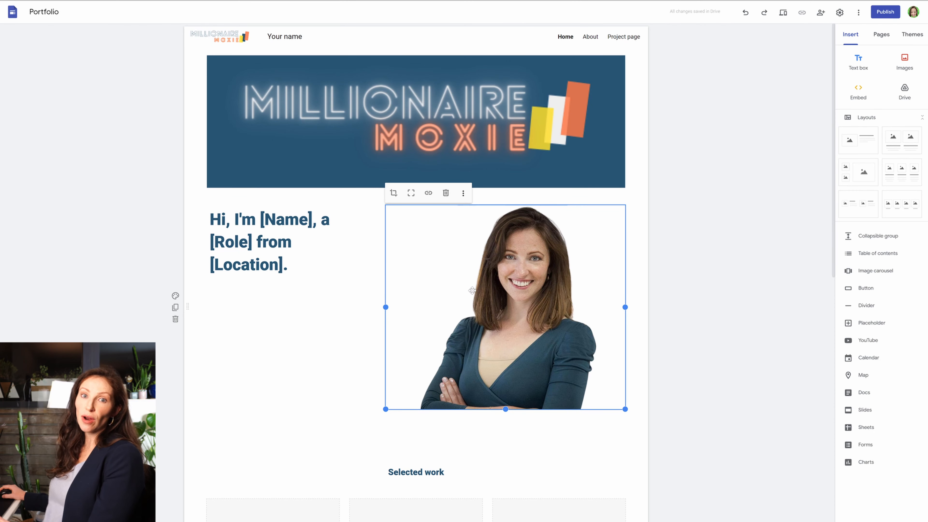
Inspect the portrait photo's link options and the YouTube video picker of the first video placeholder under Selected work.
click(430, 194)
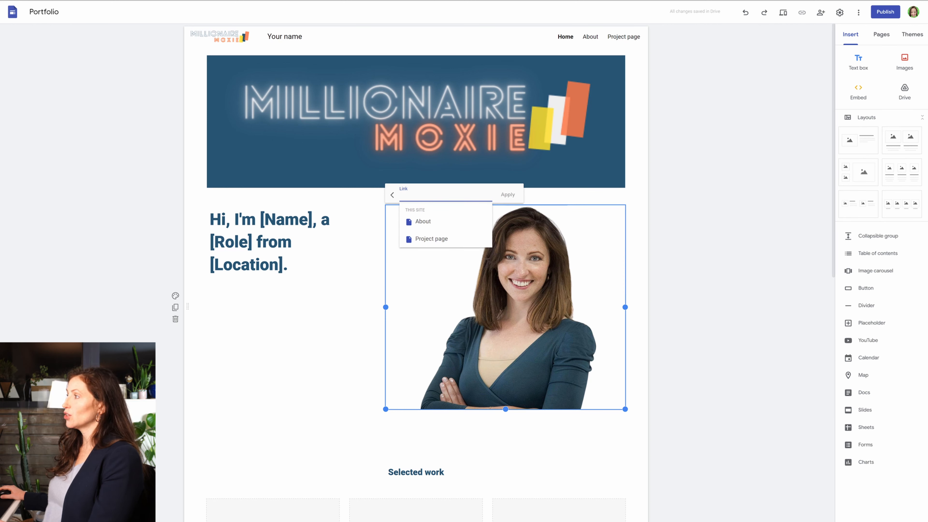
click(369, 329)
scroll(368, 328, down, 8)
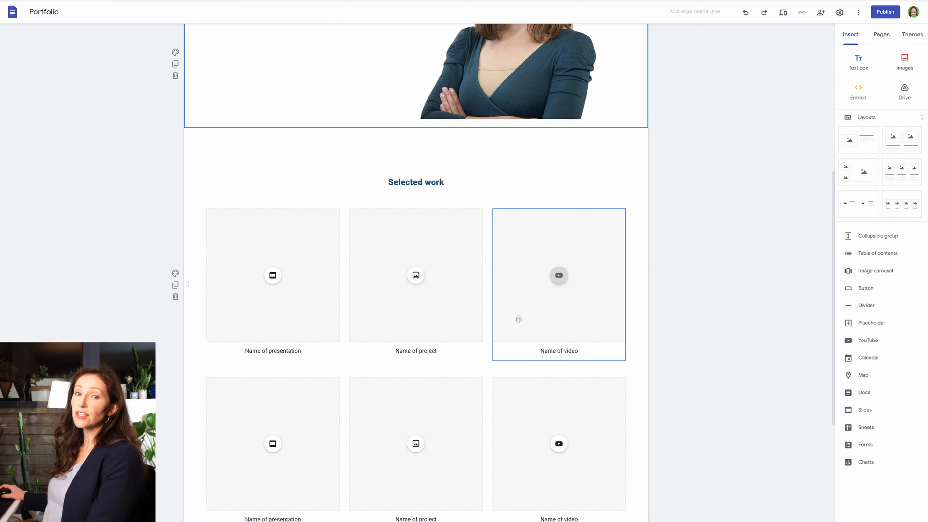
click(559, 277)
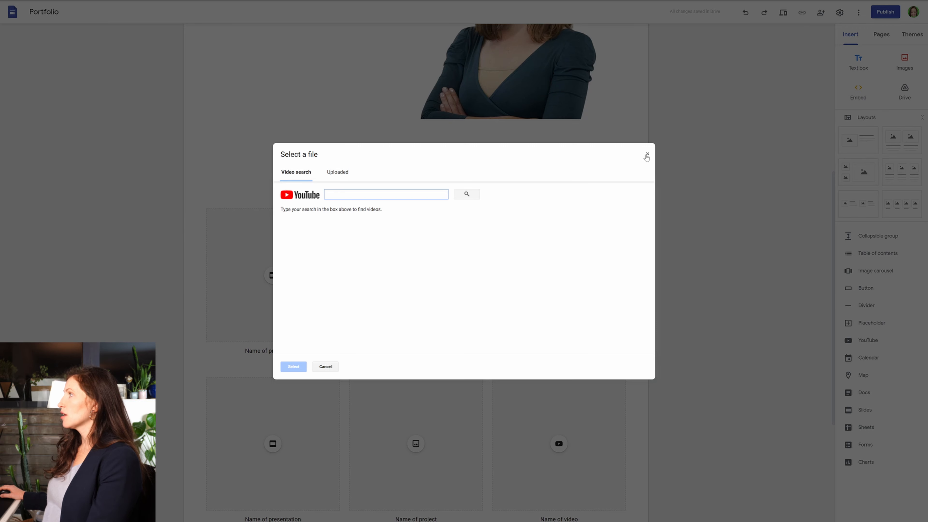
click(647, 154)
click(869, 341)
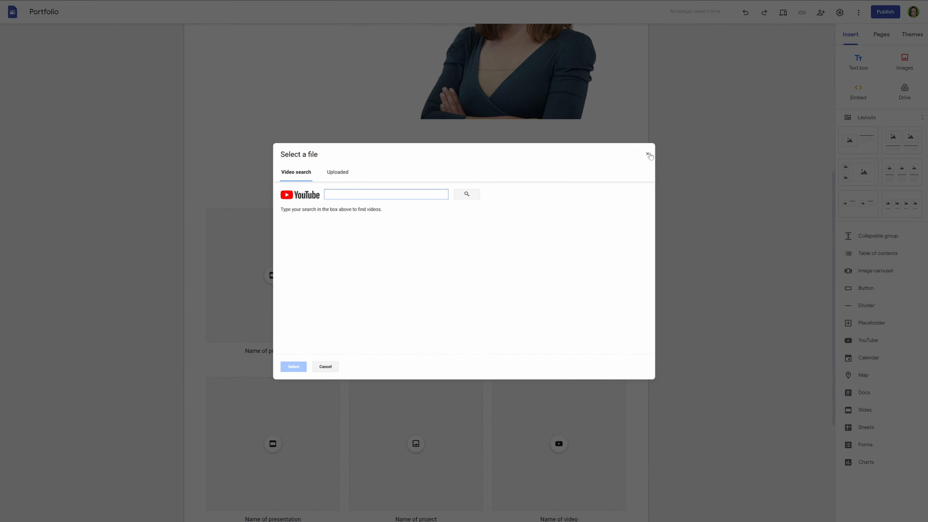
click(648, 154)
Search YouTube for "millionaire moxie" and insert the video "Set 2022 Goals With A Strategist for Success" below the Get in touch line.
scroll(684, 236, down, 5)
click(536, 439)
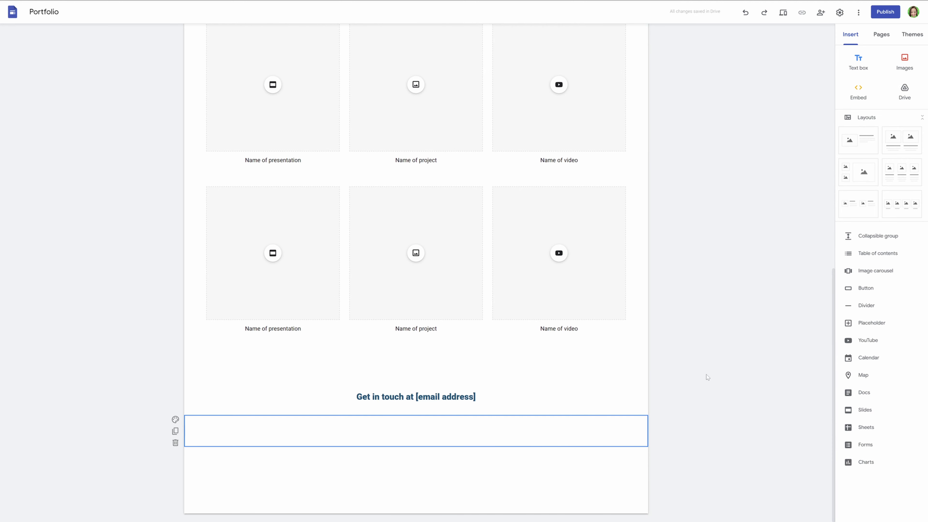
click(870, 341)
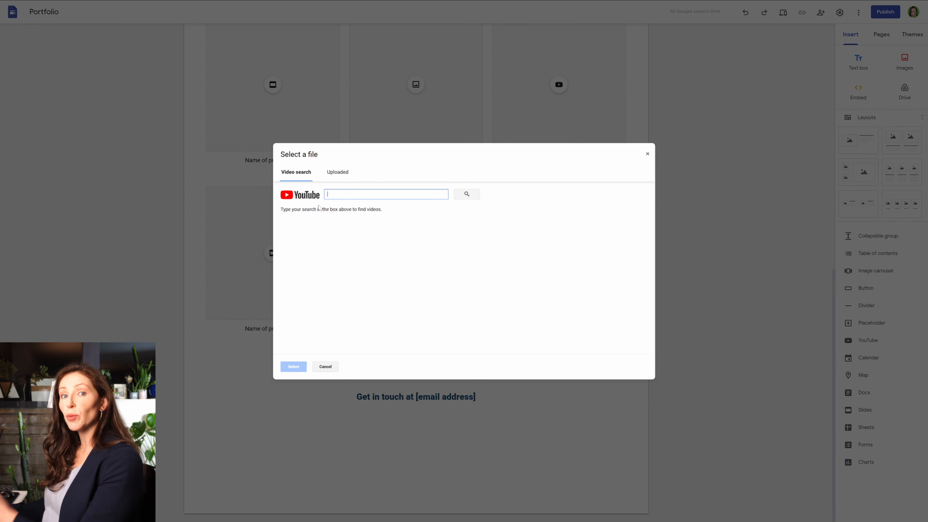
text(millionaire moxie)
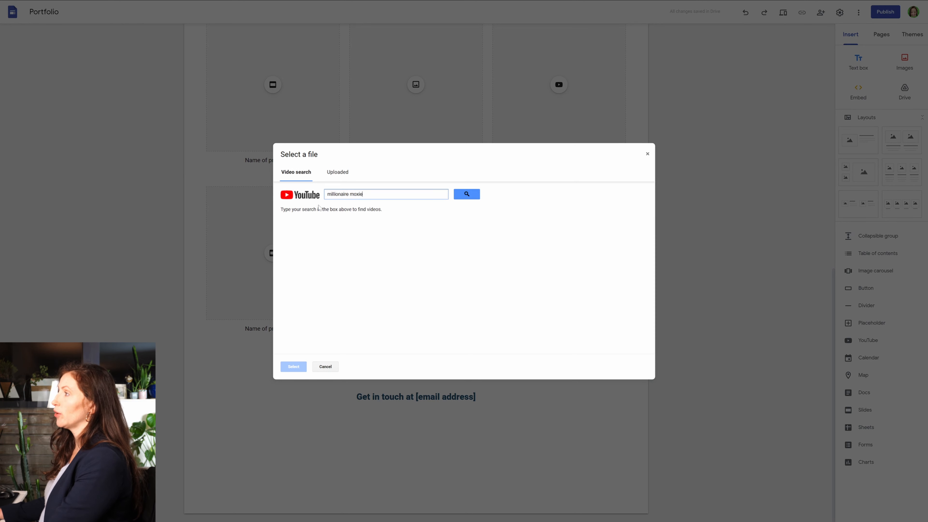
key(Return)
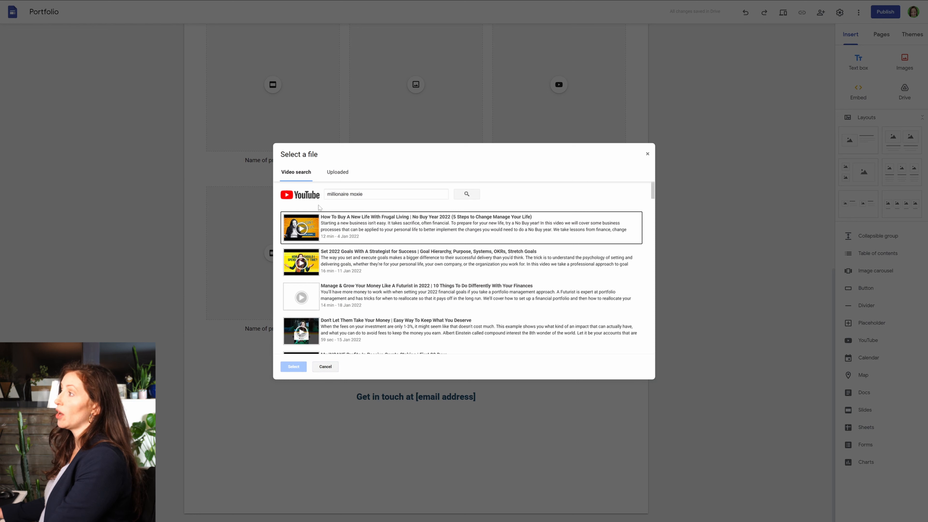
double_click(347, 264)
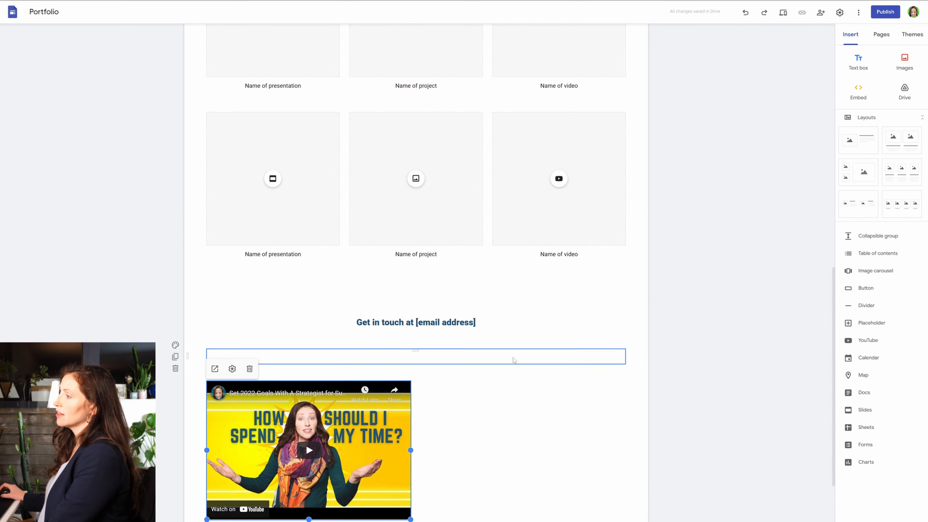
Shrink the inserted YouTube video to the width of one placeholder column and look at its settings.
scroll(515, 361, down, 2)
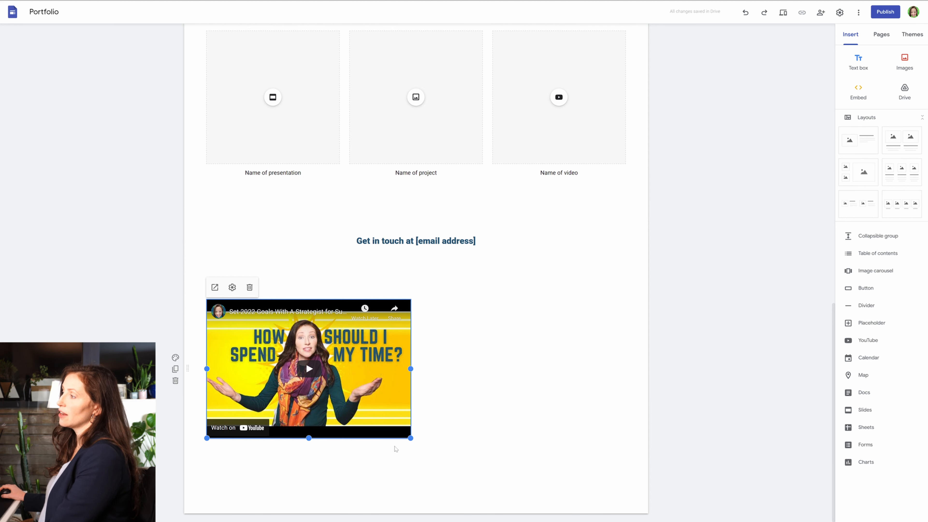
drag(411, 437, 347, 414)
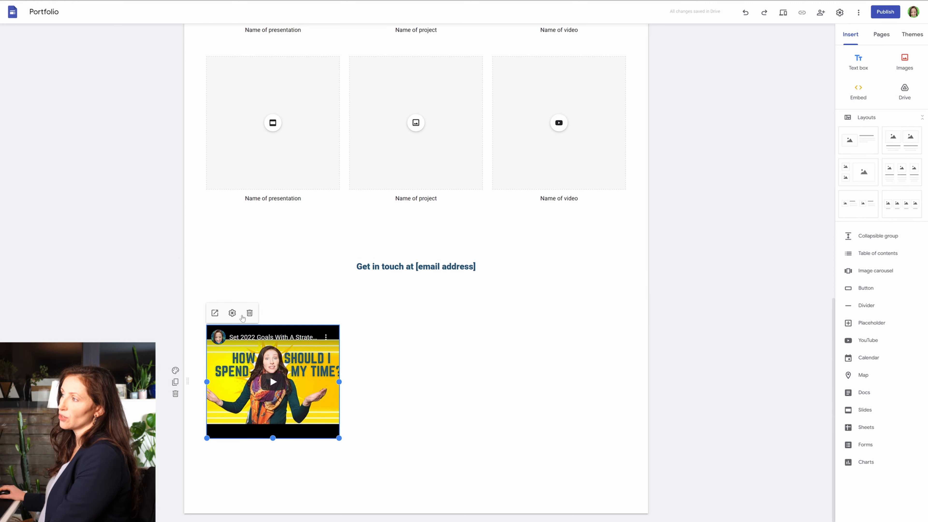
click(232, 314)
click(731, 372)
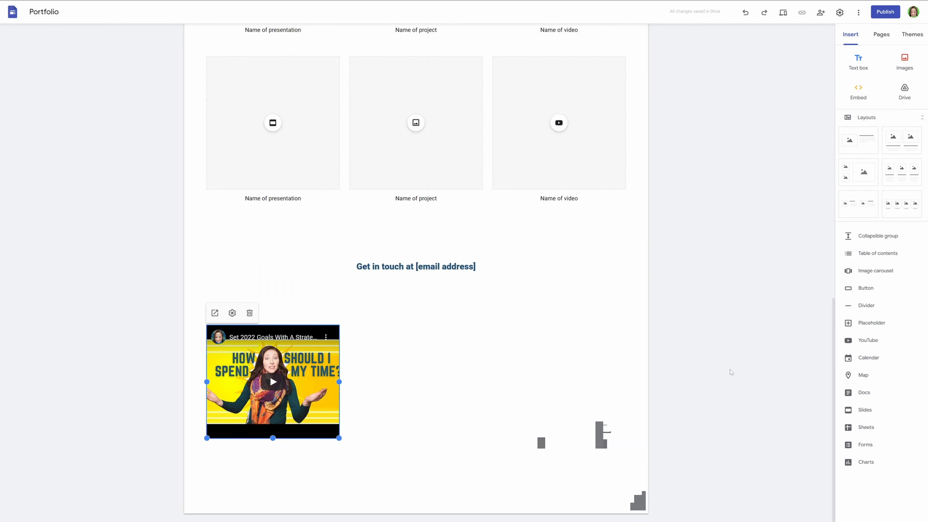
On the About page, start a new map and locate the copied postal address on it.
scroll(685, 276, up, 15)
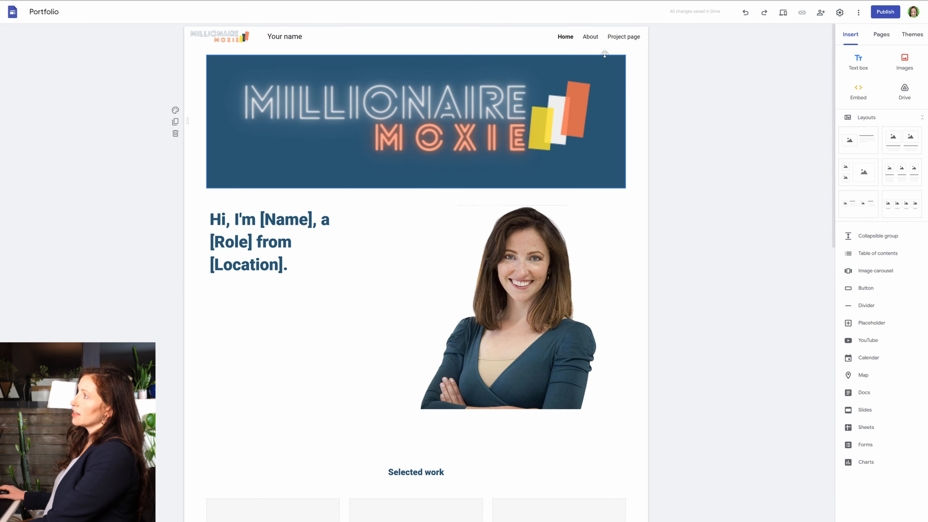
click(591, 37)
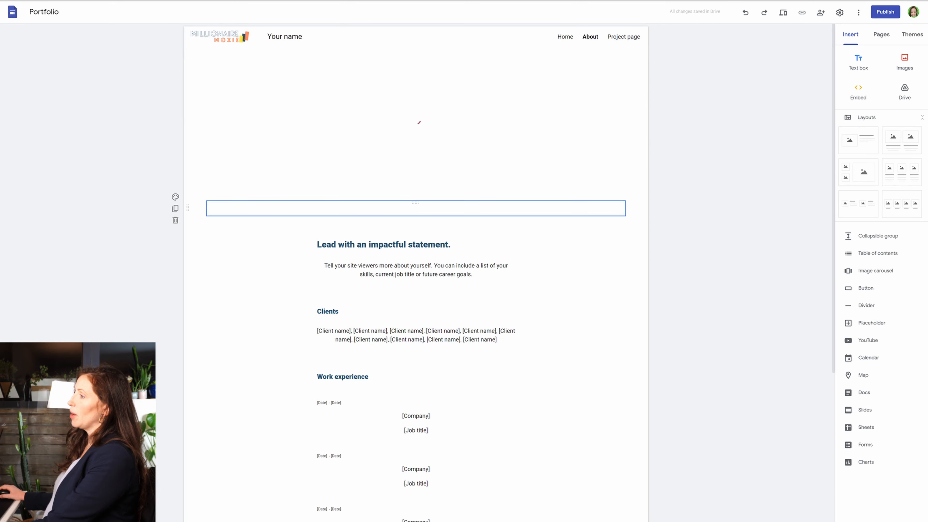
scroll(613, 210, down, 6)
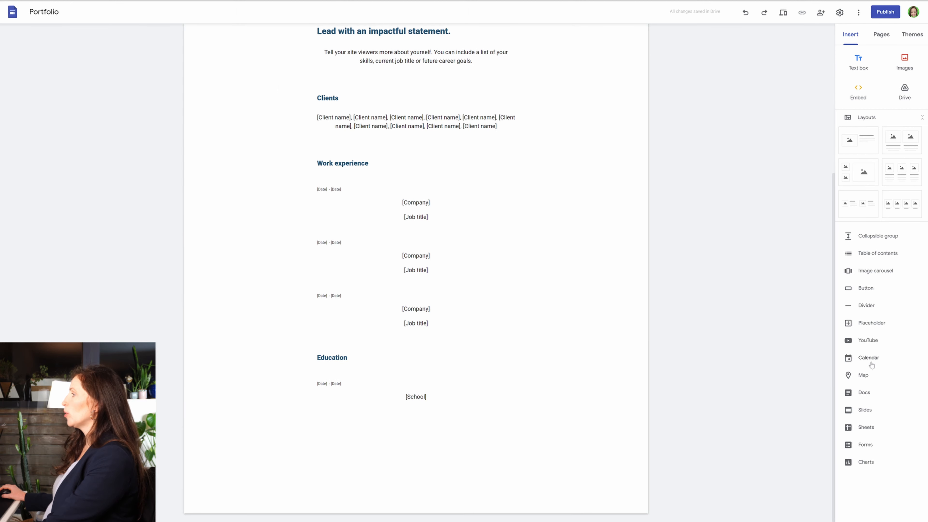
click(857, 375)
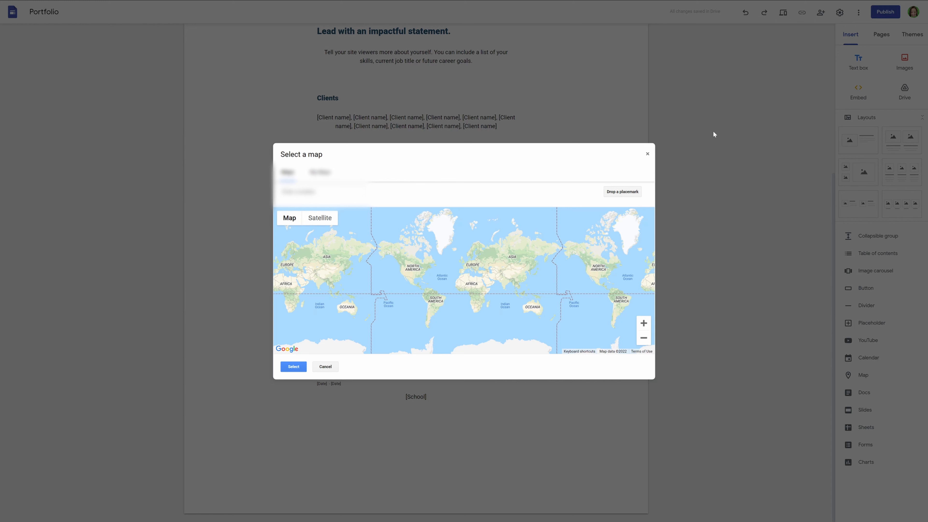
click(323, 192)
key(ctrl+v)
click(343, 212)
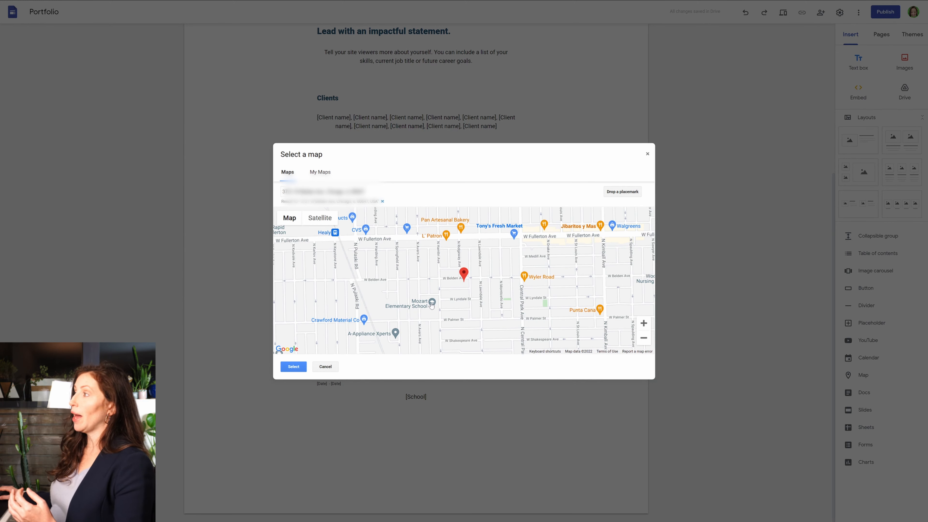
Insert the map zoomed out to the wider metropolitan area with its marker off-centre to the east, and centre it below the Education section.
click(644, 339)
click(643, 339)
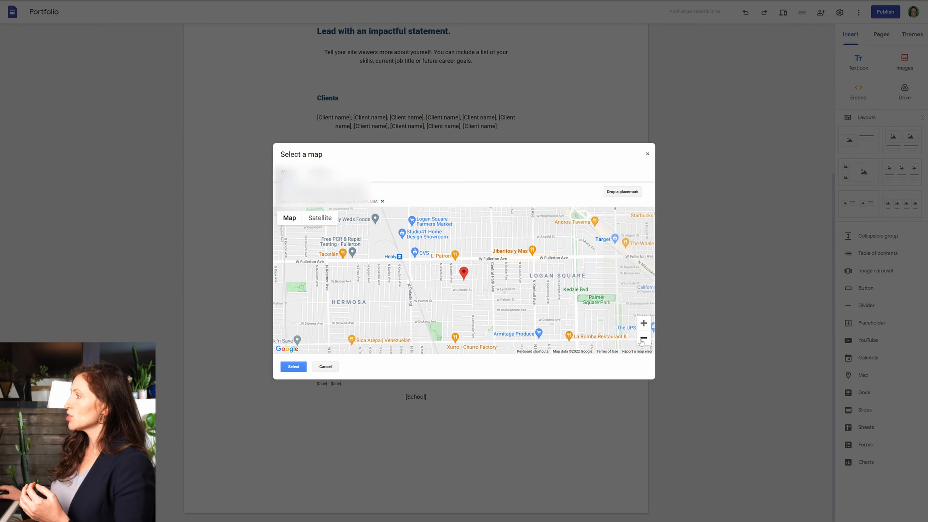
click(643, 338)
click(644, 339)
click(644, 338)
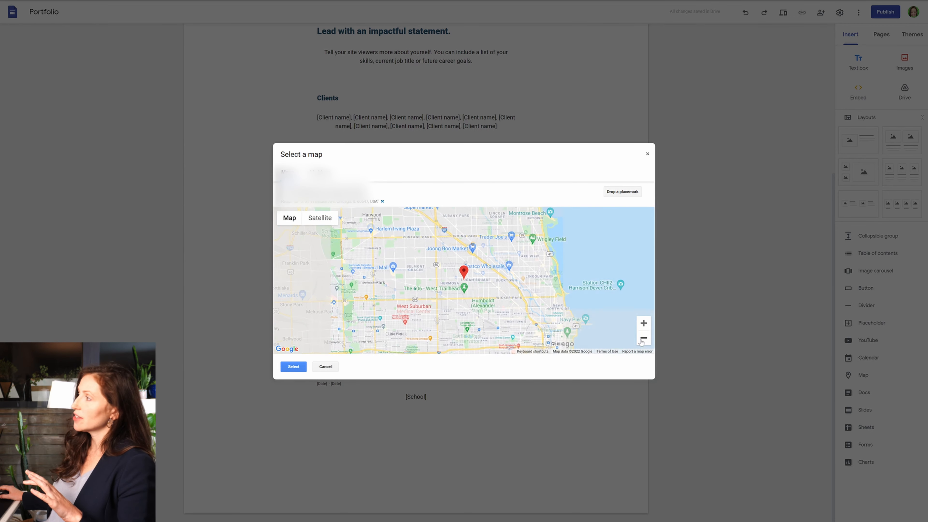
click(643, 338)
click(643, 338)
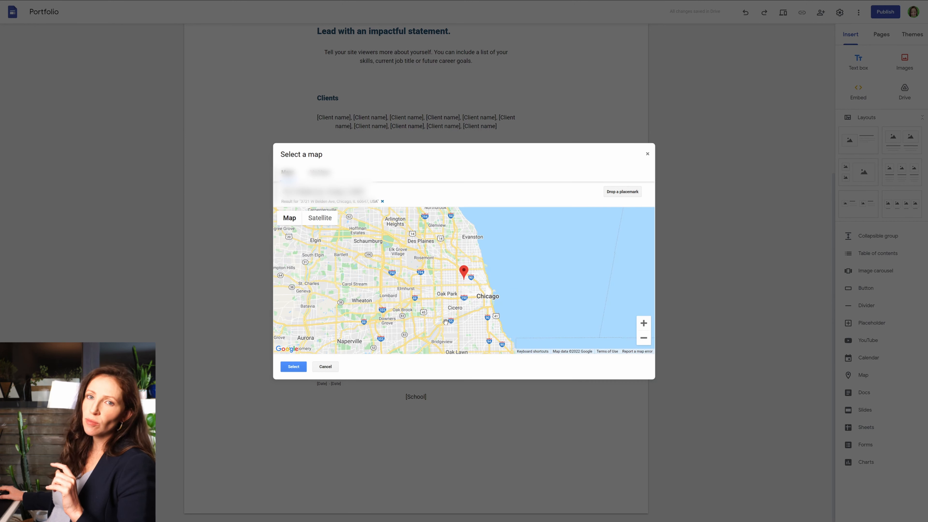
drag(450, 321, 605, 281)
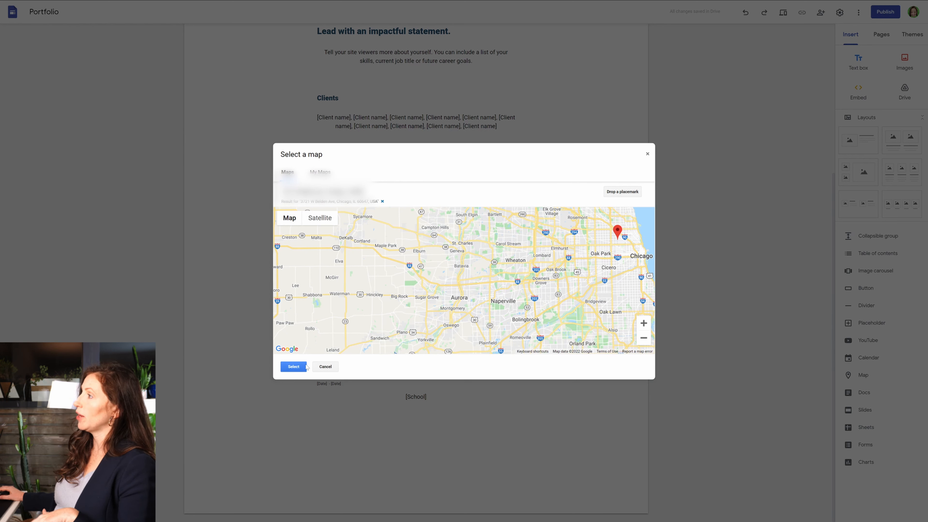
click(293, 367)
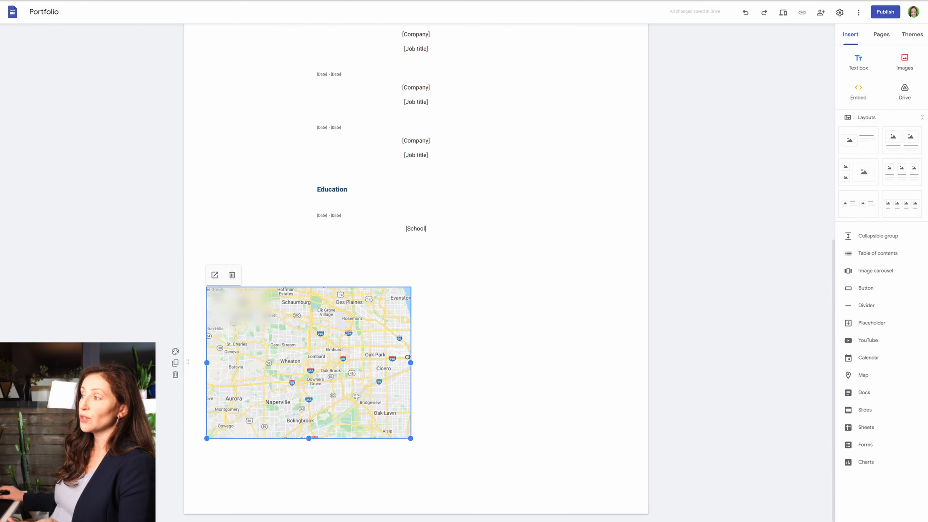
drag(338, 380, 396, 362)
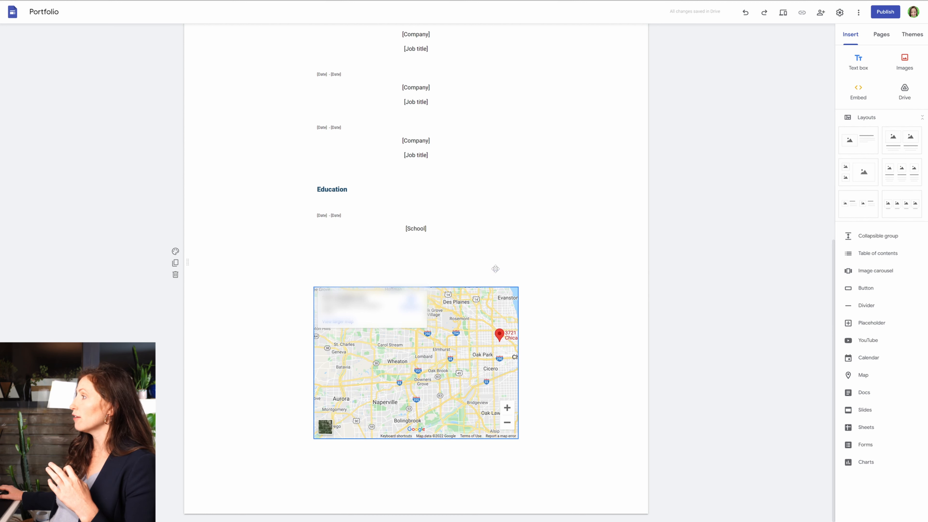
Insert the Avoid Burnout folder from Drive's Website Articles, centre it above the map and shorten its frame to fit the file list.
click(906, 93)
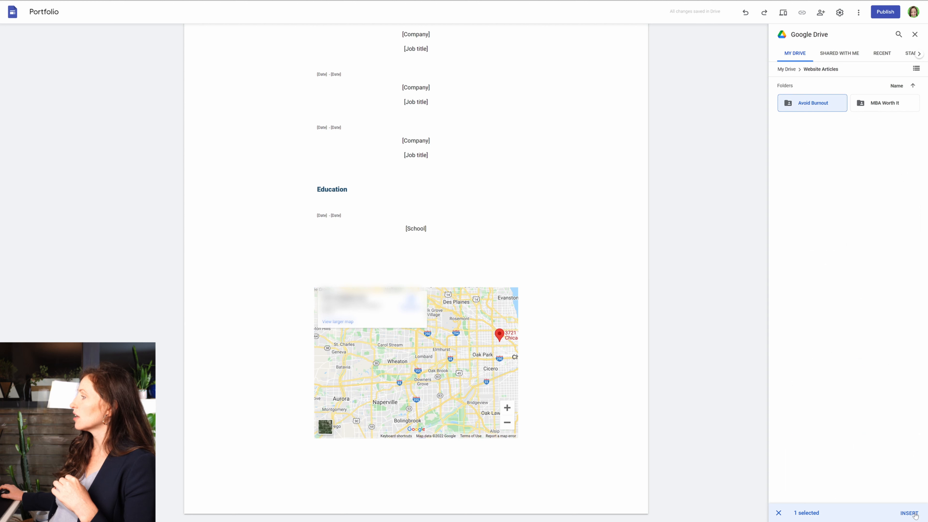
click(910, 513)
drag(432, 183, 458, 187)
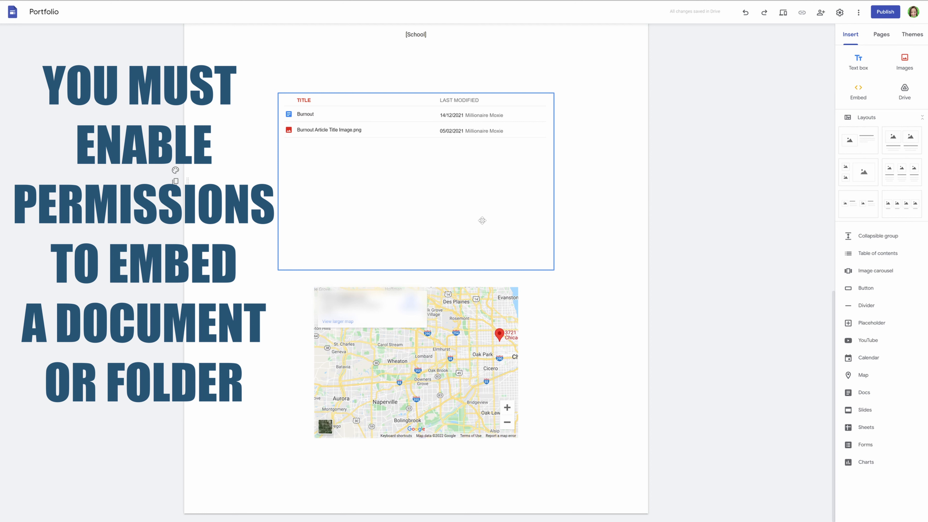
click(458, 245)
drag(417, 272, 434, 157)
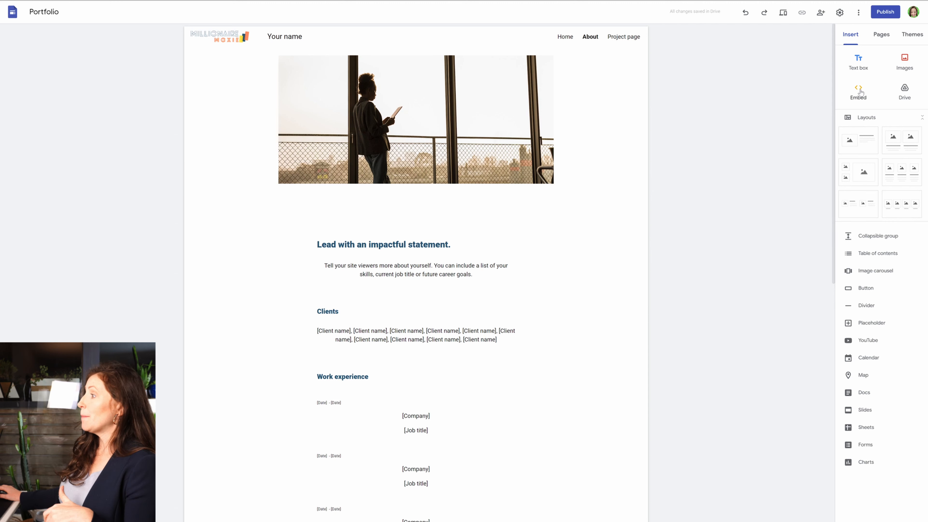
On the Project page, embed the Redbubble Tea-Rex coasters link by URL below the Next project button and make the preview card narrower.
click(625, 40)
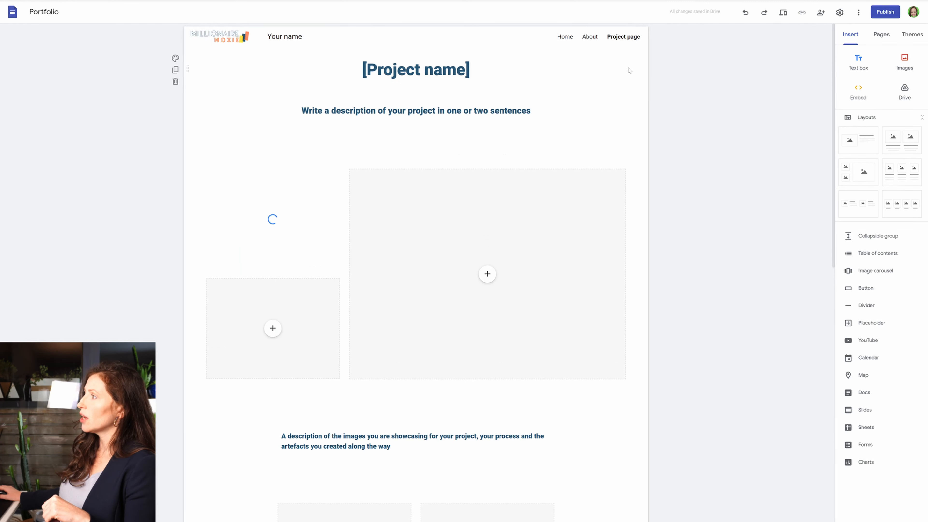
scroll(677, 211, down, 10)
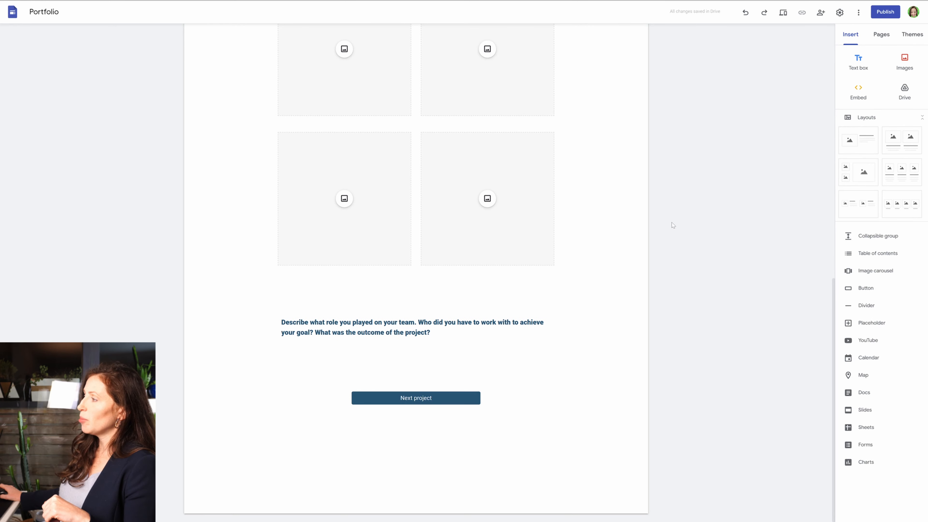
click(447, 437)
click(861, 92)
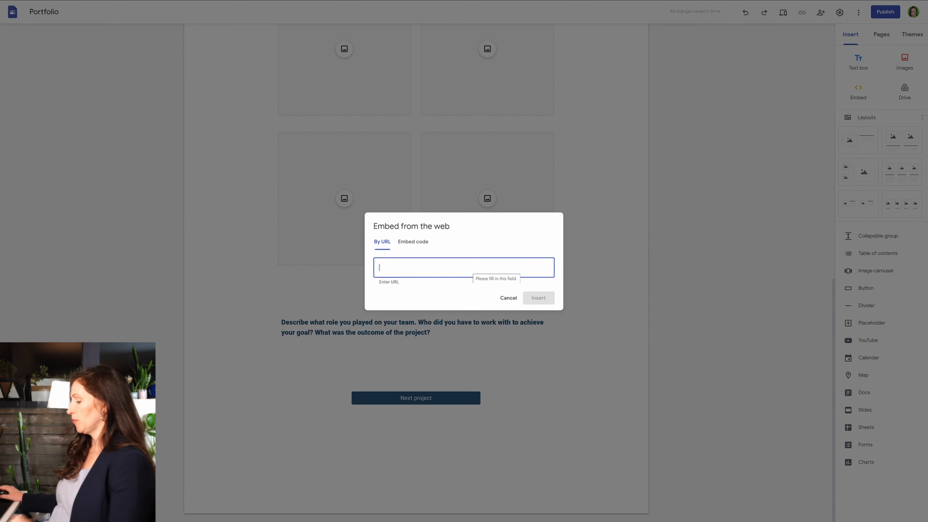
key(ctrl+v)
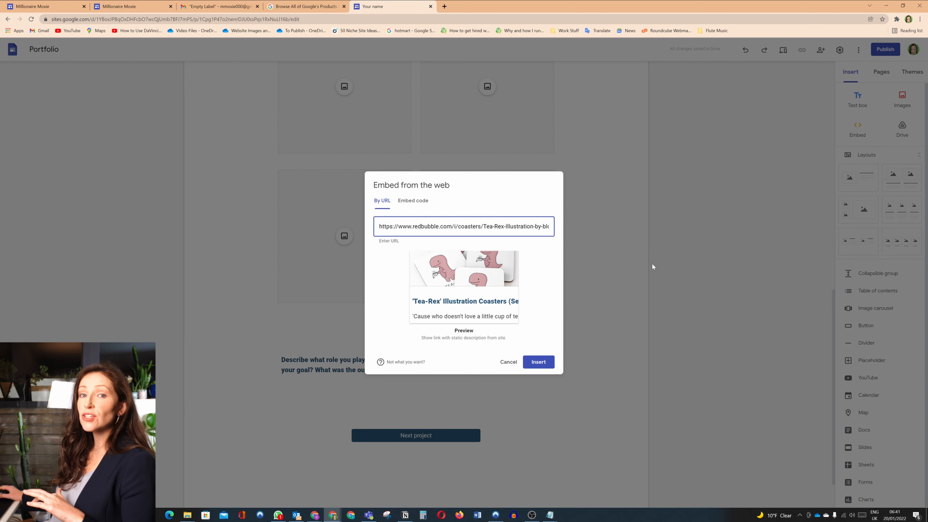
click(539, 362)
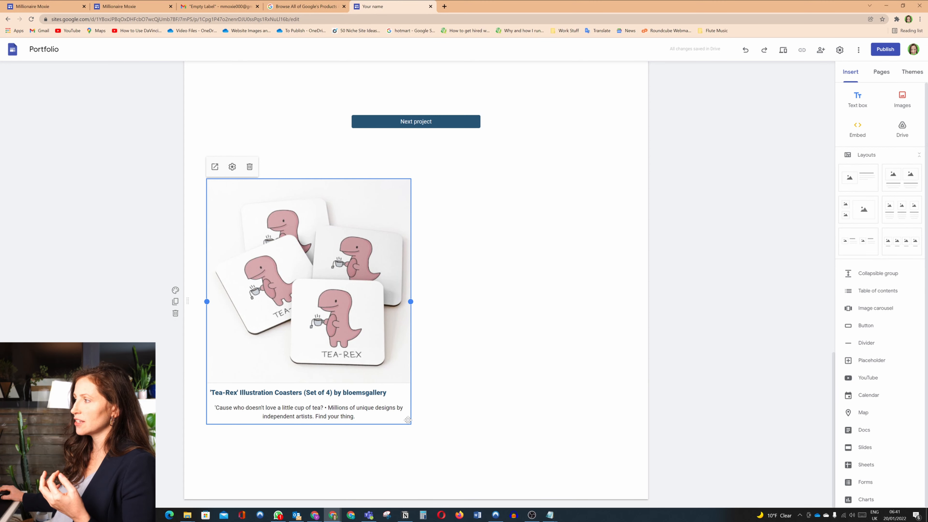
drag(411, 301, 304, 336)
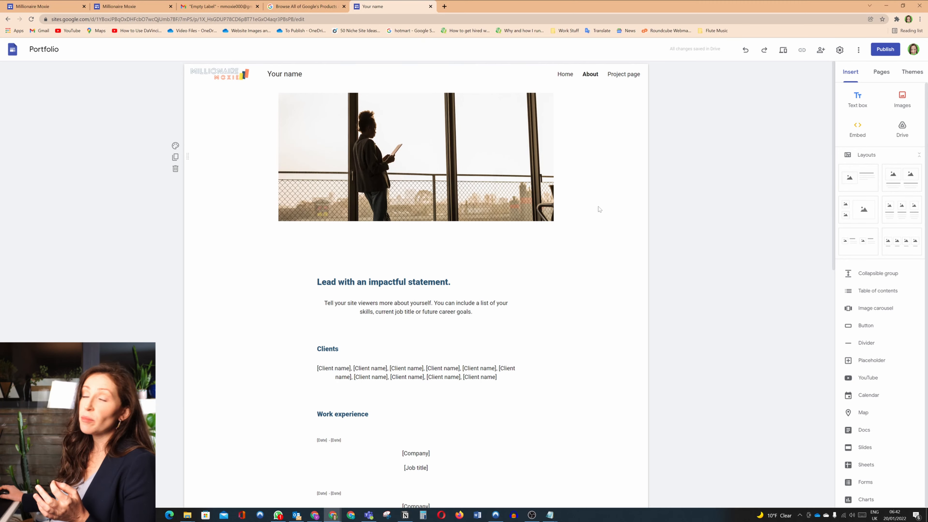
Start a URL embed on the About page and copy the link to the "4 Best Tips Manage Advice & Emotions" post on LinkedIn.
scroll(600, 202, down, 8)
scroll(599, 210, down, 6)
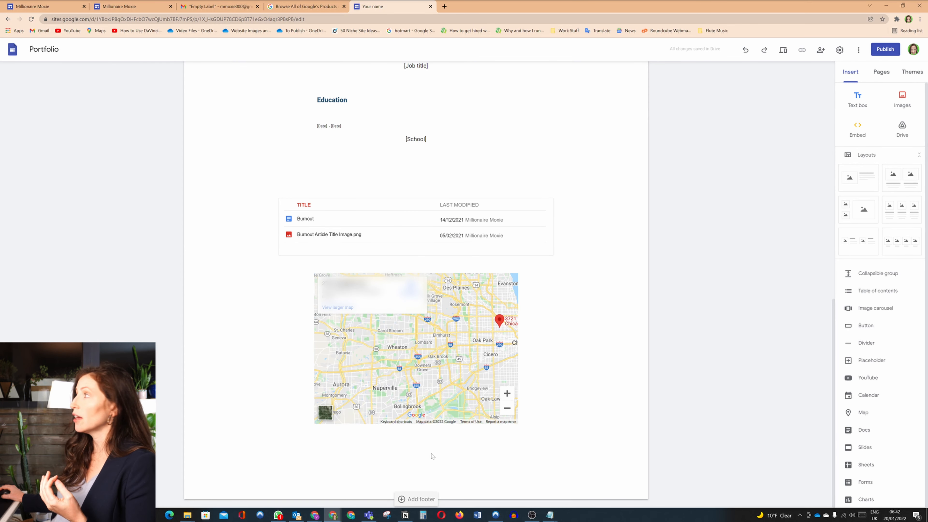
click(861, 132)
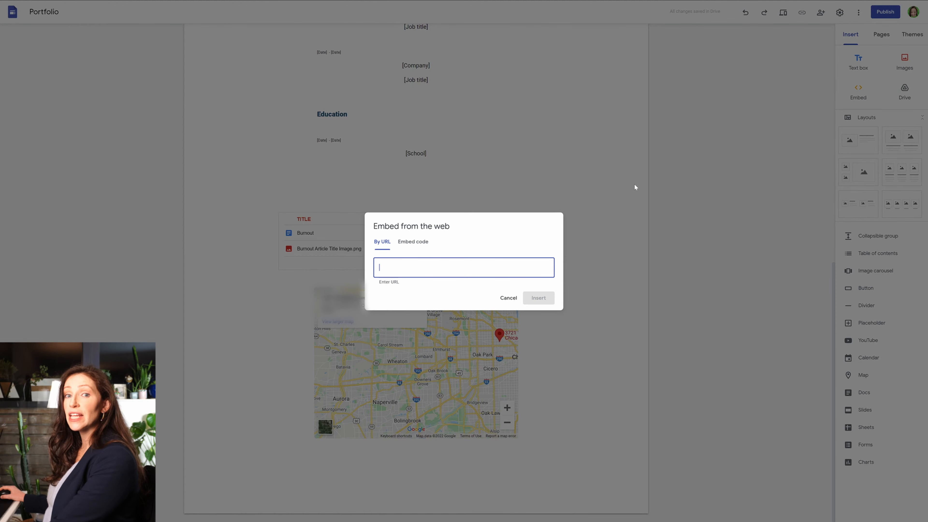
key(alt+Tab)
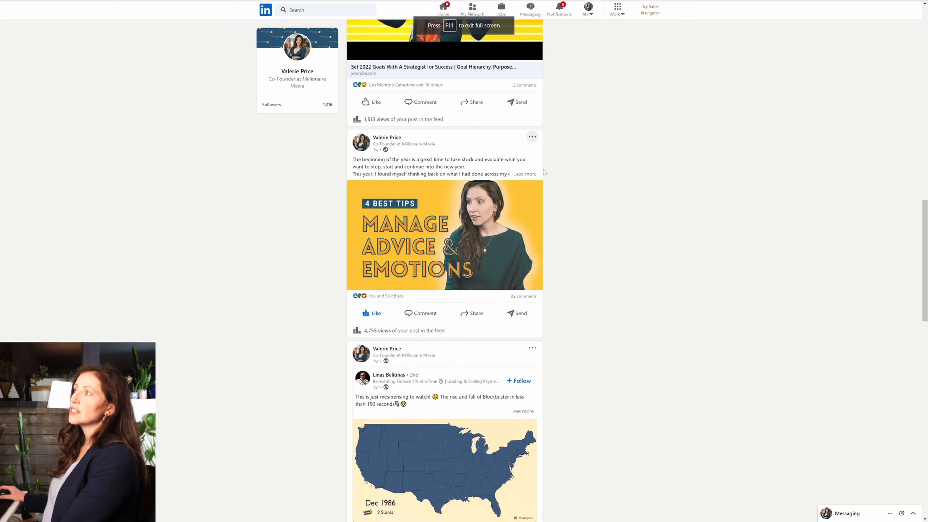
scroll(545, 172, up, 15)
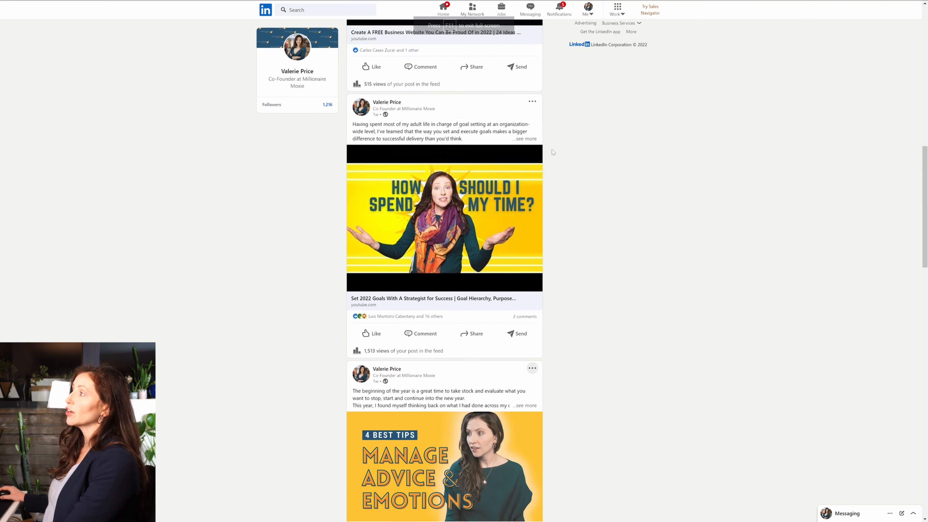
scroll(549, 155, up, 5)
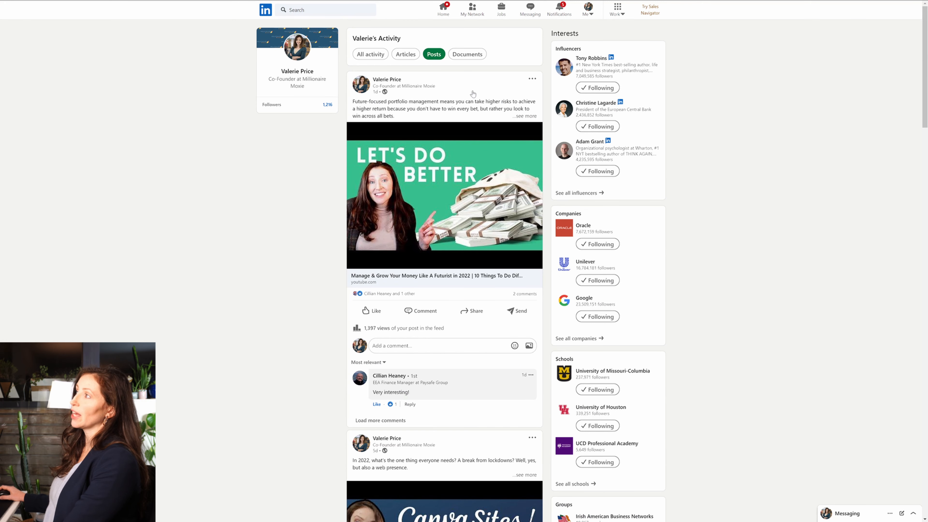
scroll(507, 153, down, 20)
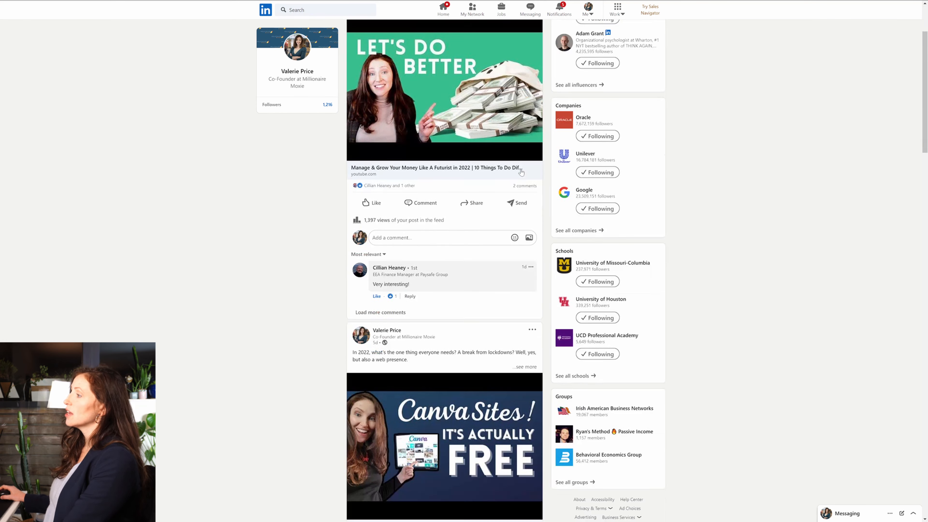
click(532, 208)
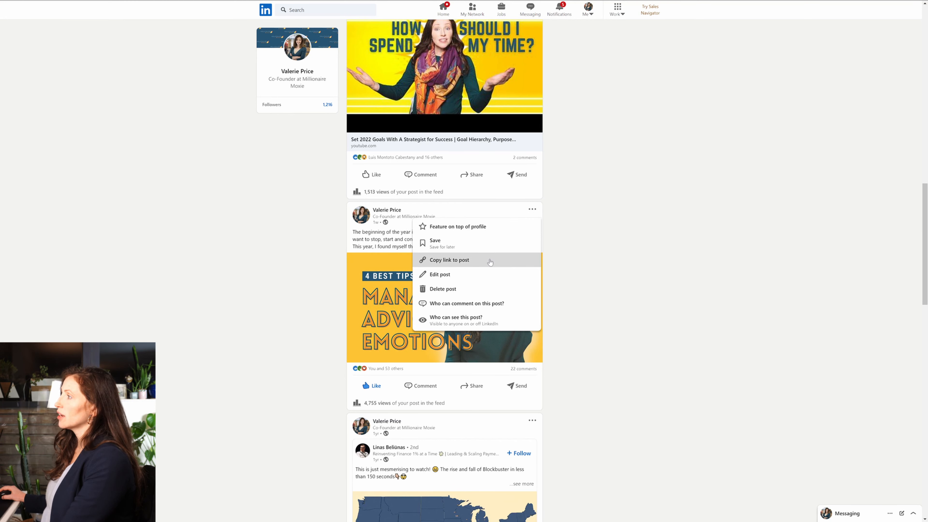
click(490, 262)
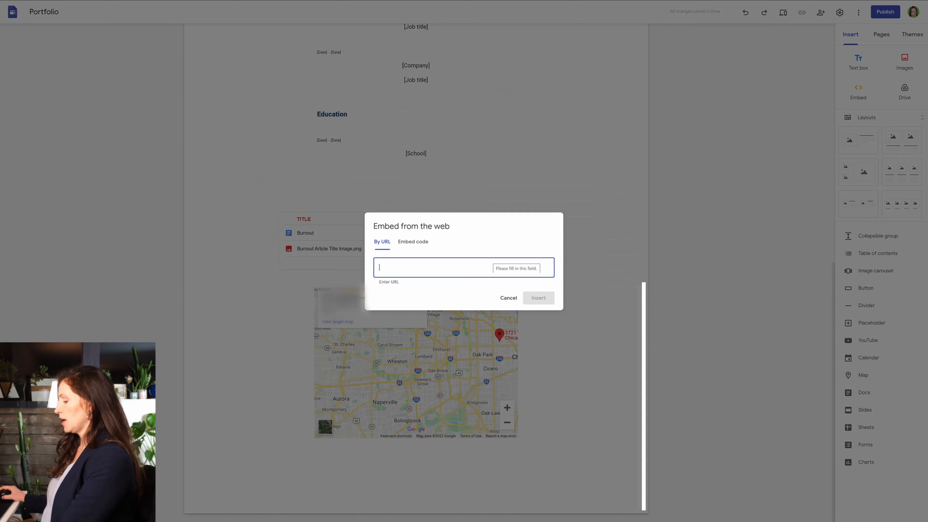
Embed the copied LinkedIn post link below the map and narrow its preview card to about half its width.
key(ctrl+v)
click(545, 352)
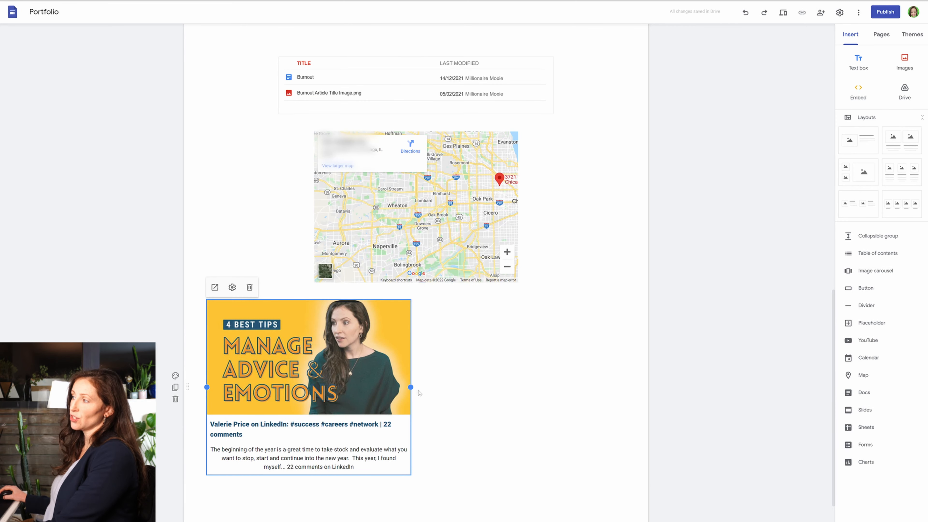
drag(411, 387, 296, 391)
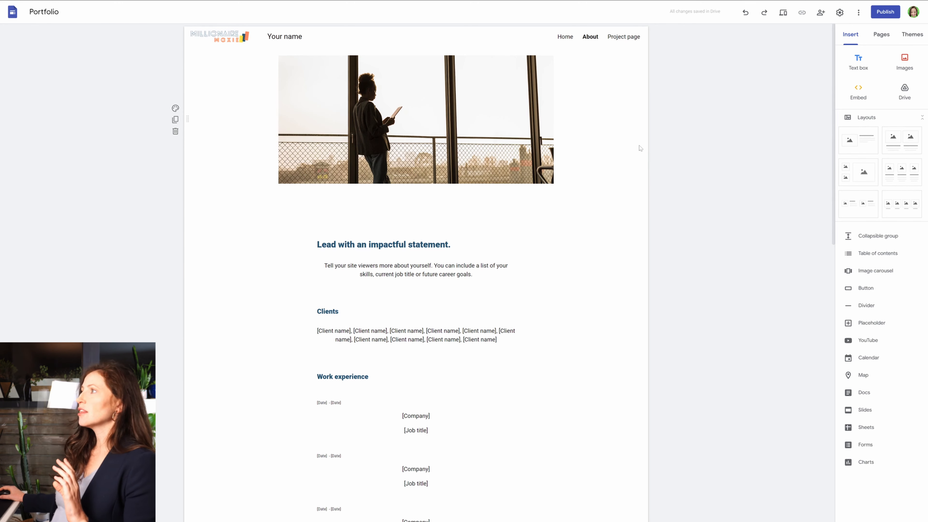
Try section colours Style 3 and Style 2 on the empty section between Education and the Drive folder.
scroll(622, 154, down, 3)
scroll(605, 152, down, 10)
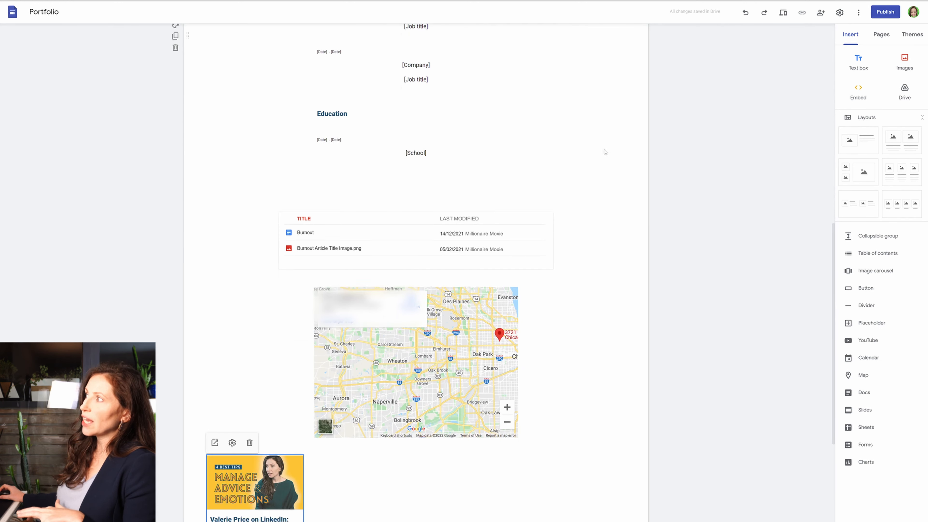
scroll(605, 152, down, 3)
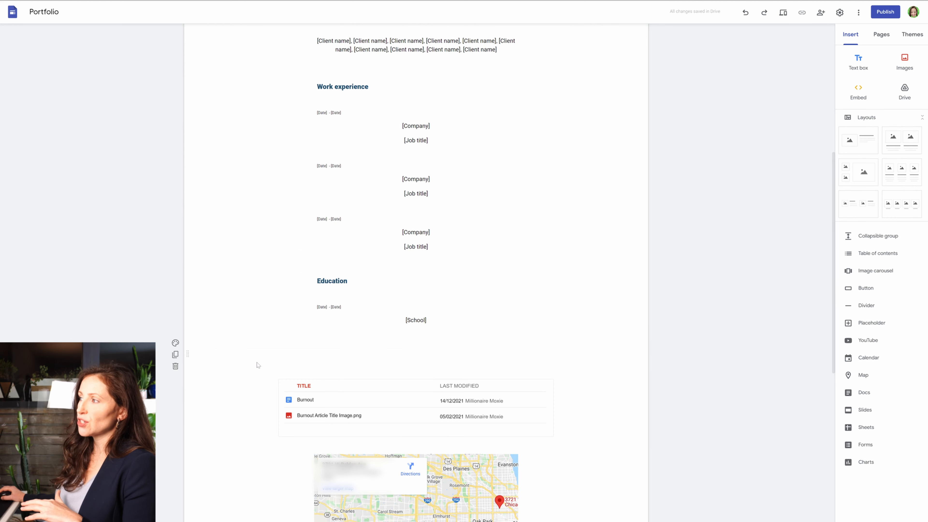
click(175, 344)
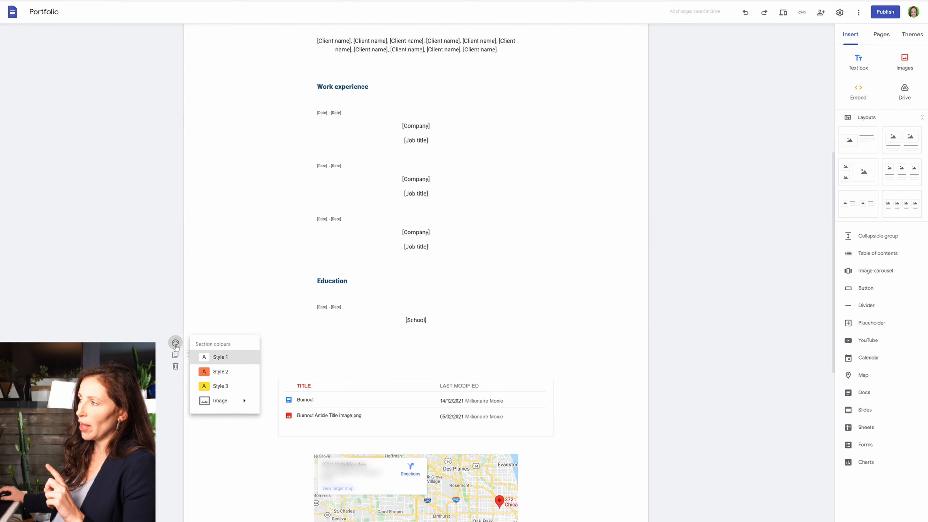
mouse_move(242, 402)
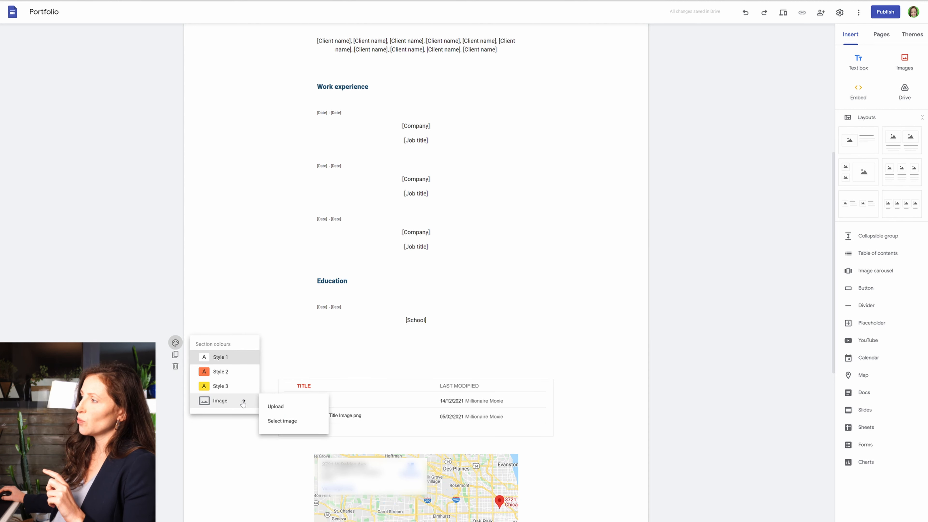
click(235, 387)
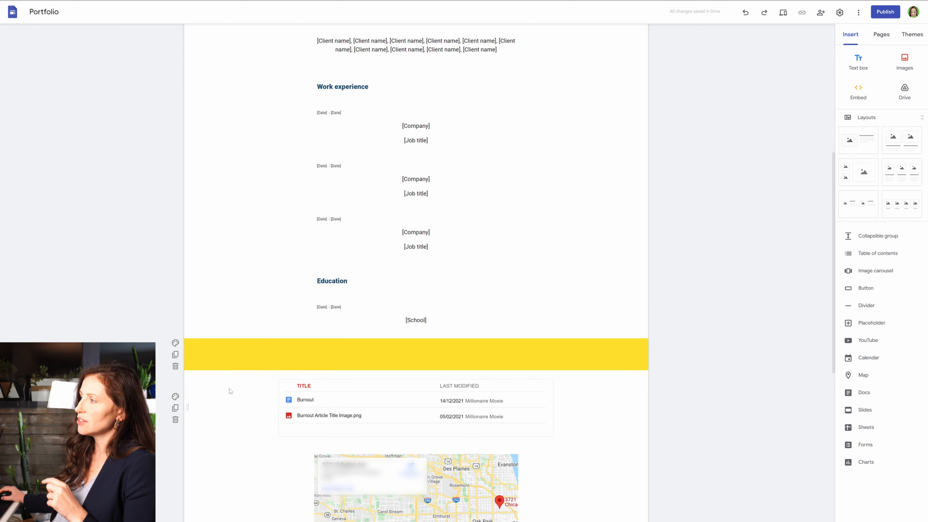
click(176, 342)
click(219, 372)
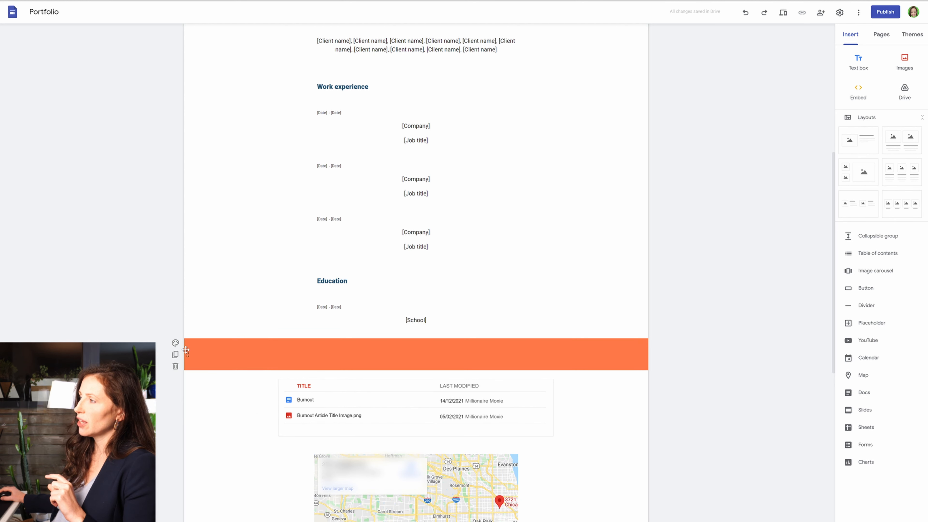
Upload the Millionaire Moxie logo on dark blue from the Logos folder as the background image of the empty section below Education.
click(175, 342)
mouse_move(242, 401)
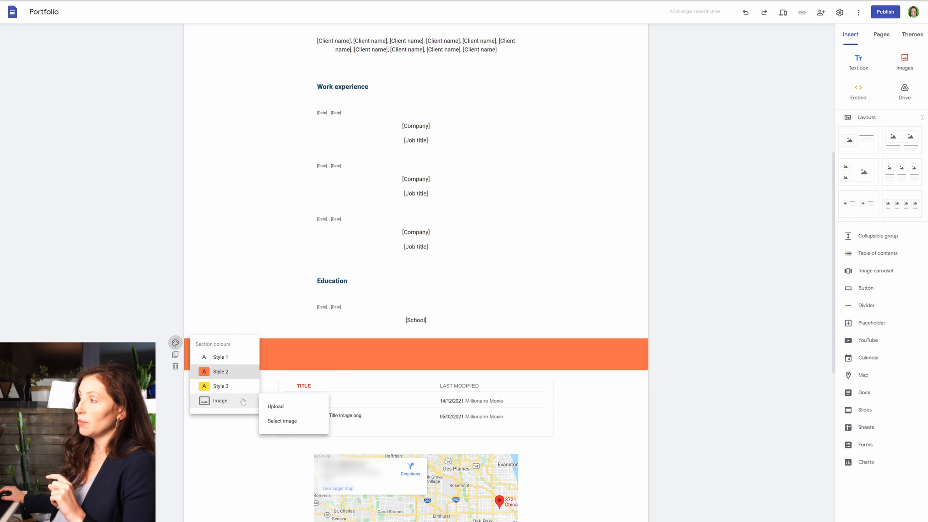
click(274, 406)
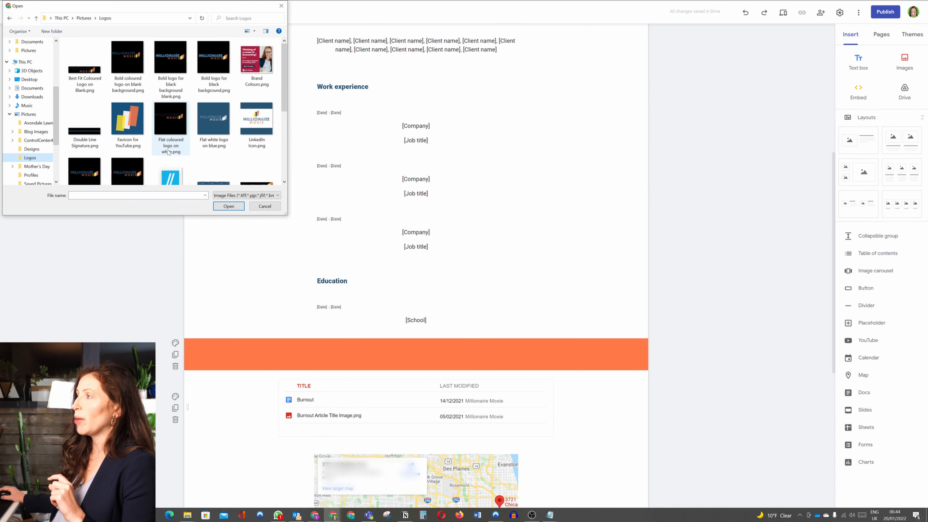
scroll(168, 153, down, 3)
double_click(215, 113)
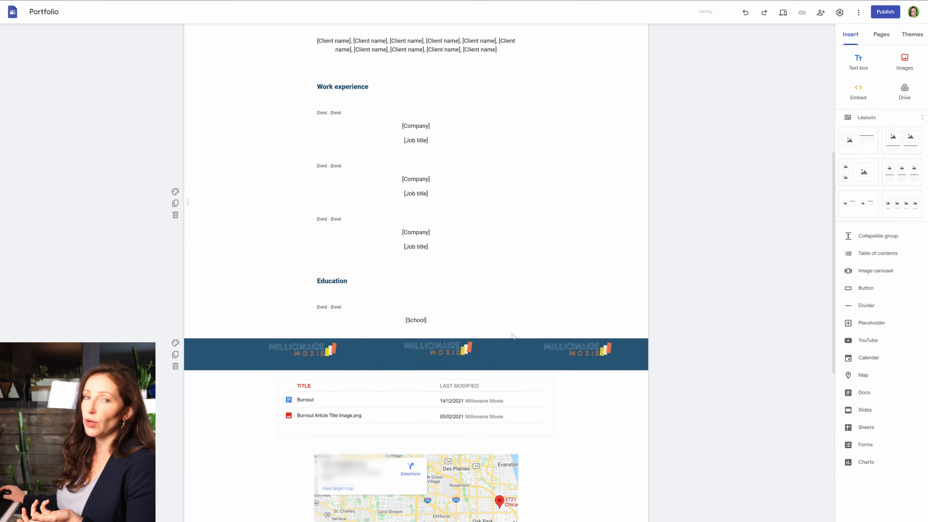
Apply section colour Style 2 to the photo section at the start of the About page and place an empty text box section above it.
scroll(514, 337, up, 1)
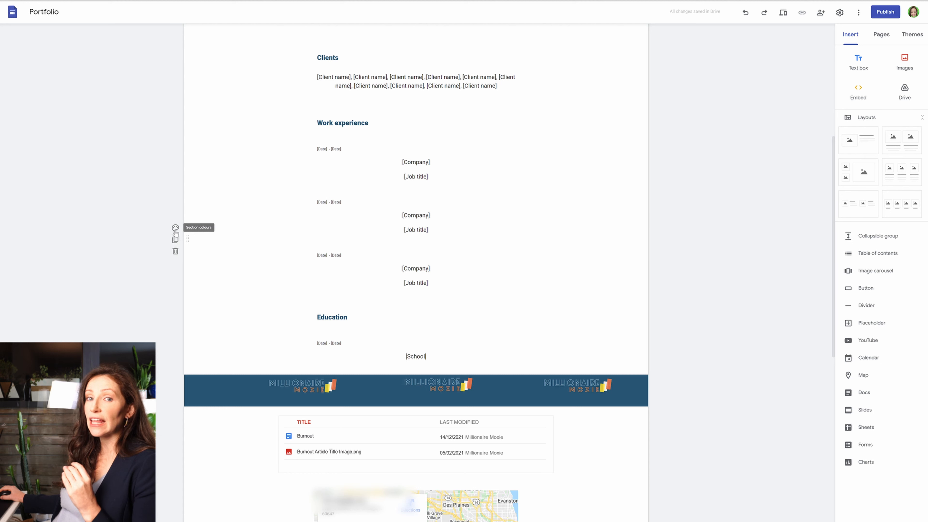
scroll(289, 79, up, 7)
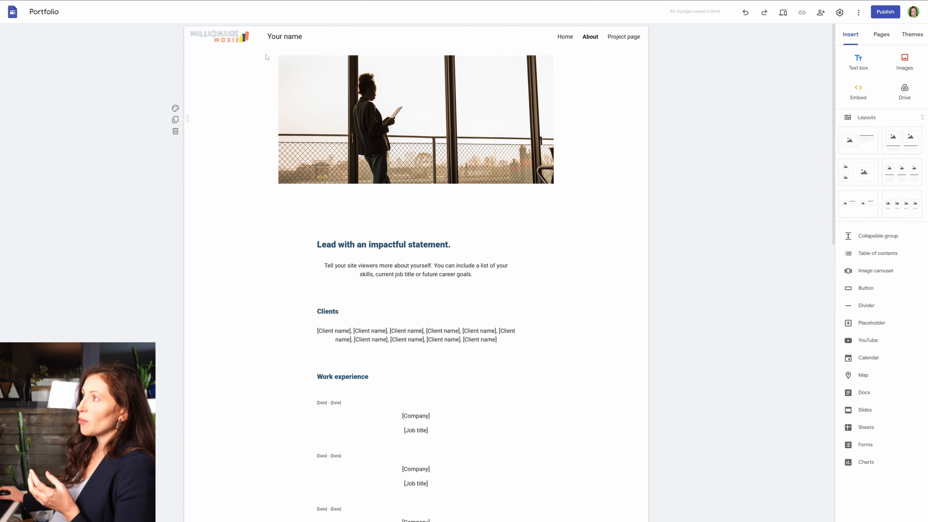
click(263, 83)
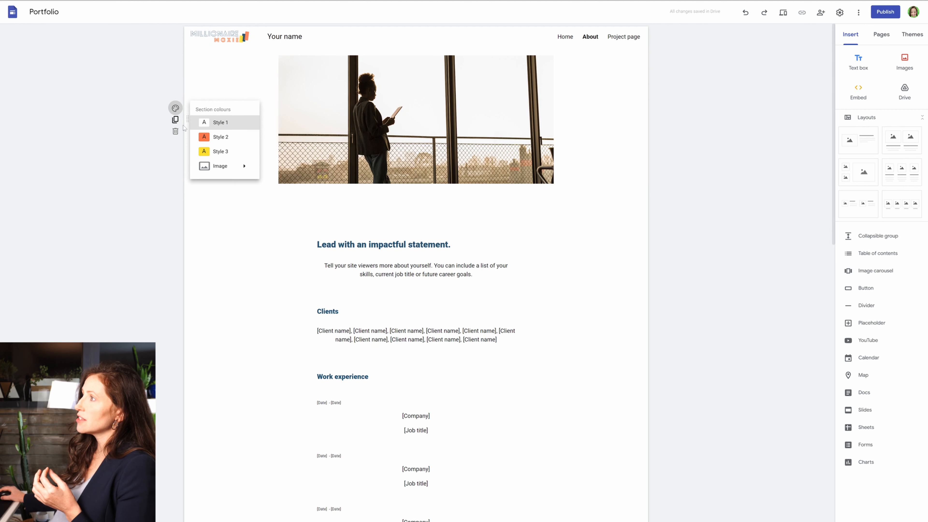
click(219, 137)
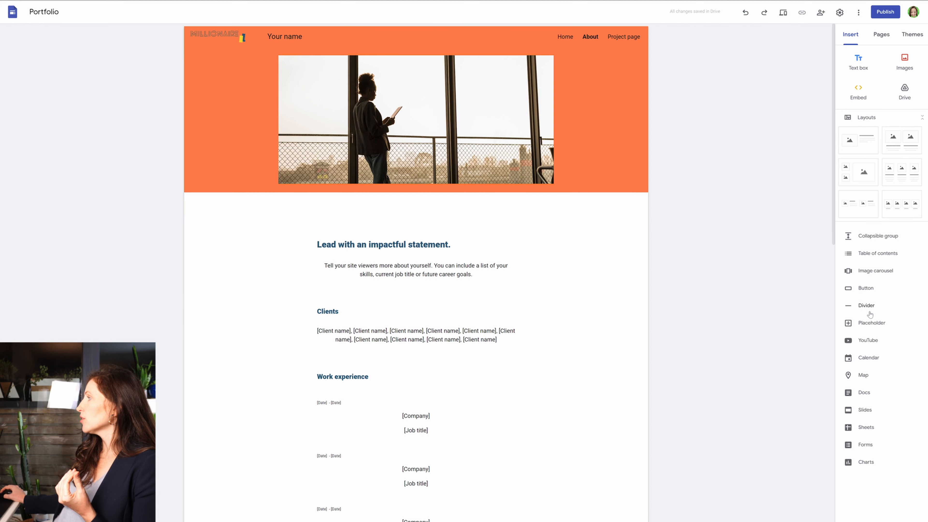
click(858, 66)
drag(174, 177, 169, 40)
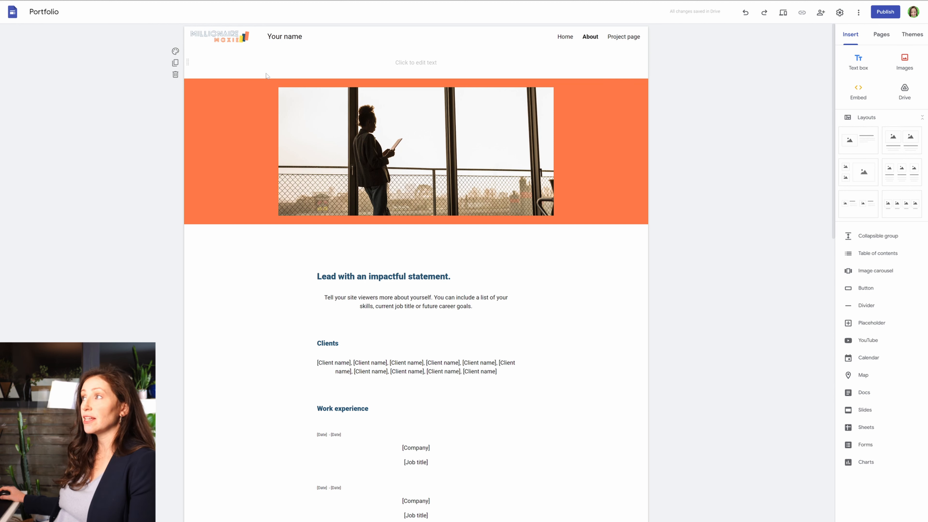
Apply section colour Style 3 to the Clients section and review the coloured sections down the page.
scroll(292, 161, down, 3)
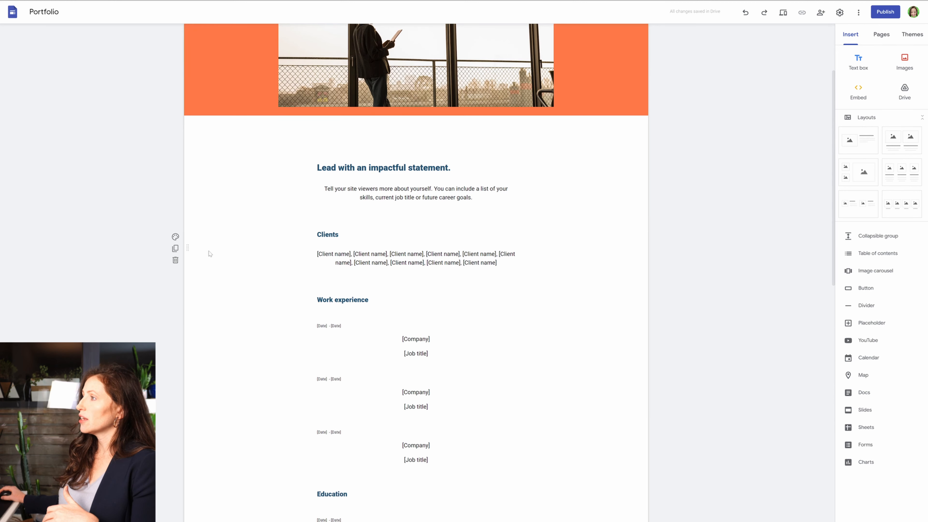
click(175, 238)
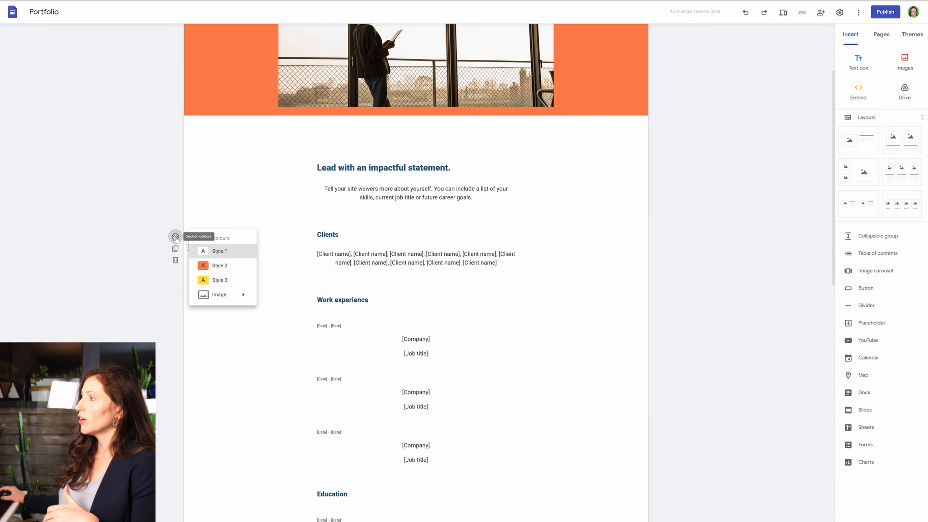
click(229, 280)
scroll(261, 264, down, 4)
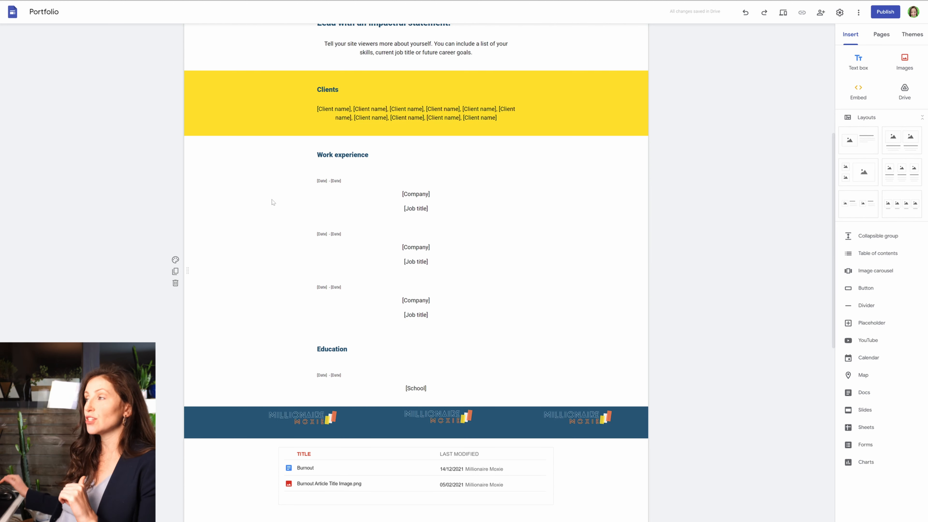
scroll(305, 156, up, 7)
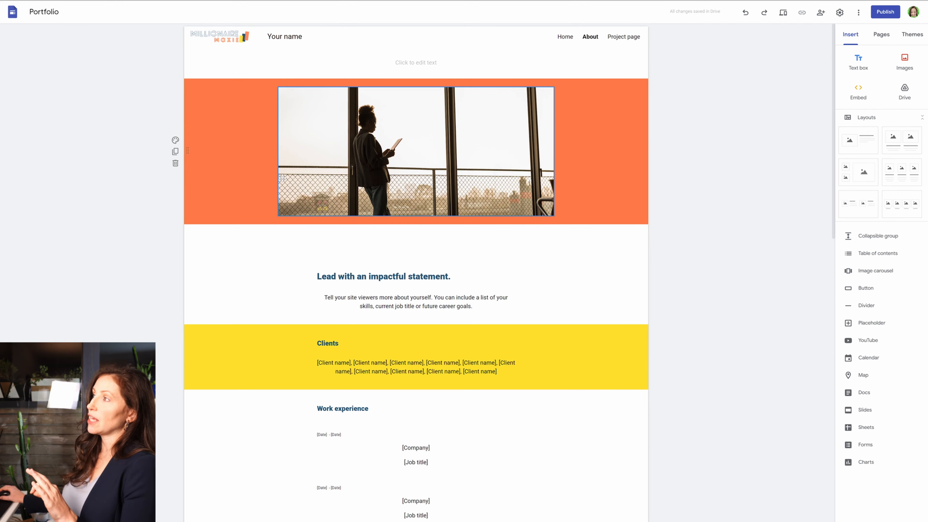
scroll(282, 178, down, 6)
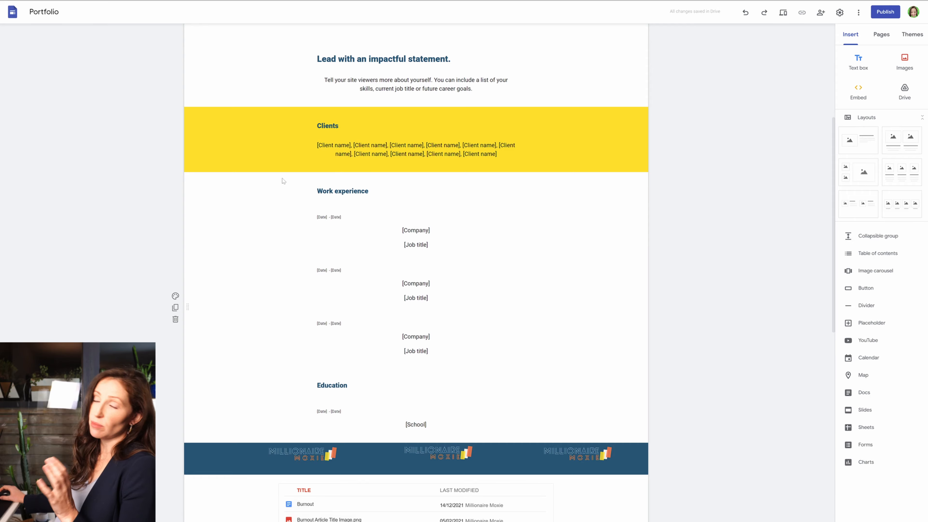
scroll(283, 181, down, 9)
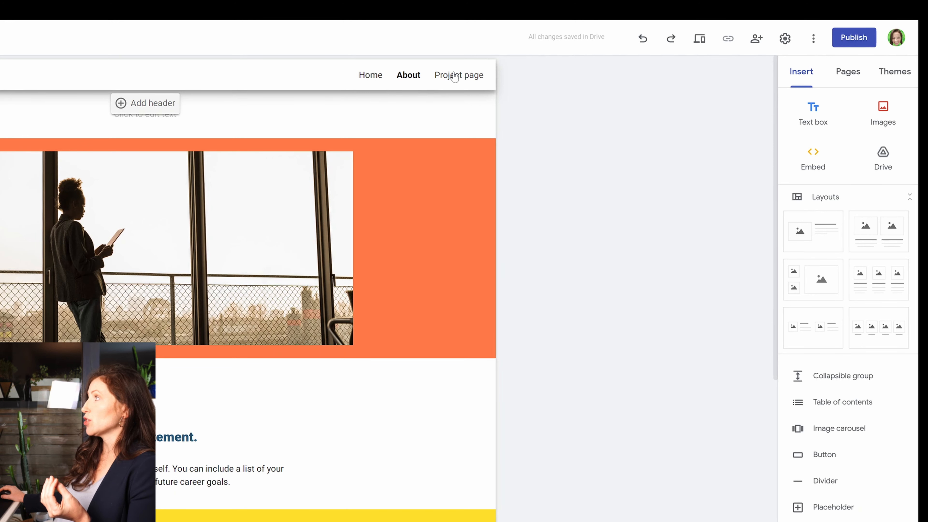
Add a new menu section named Articles to the site's navigation.
click(847, 74)
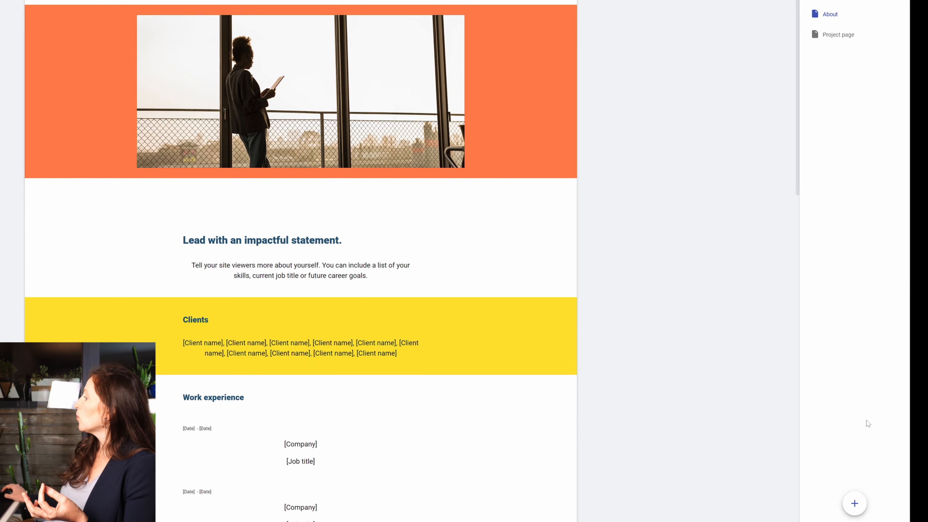
mouse_move(855, 512)
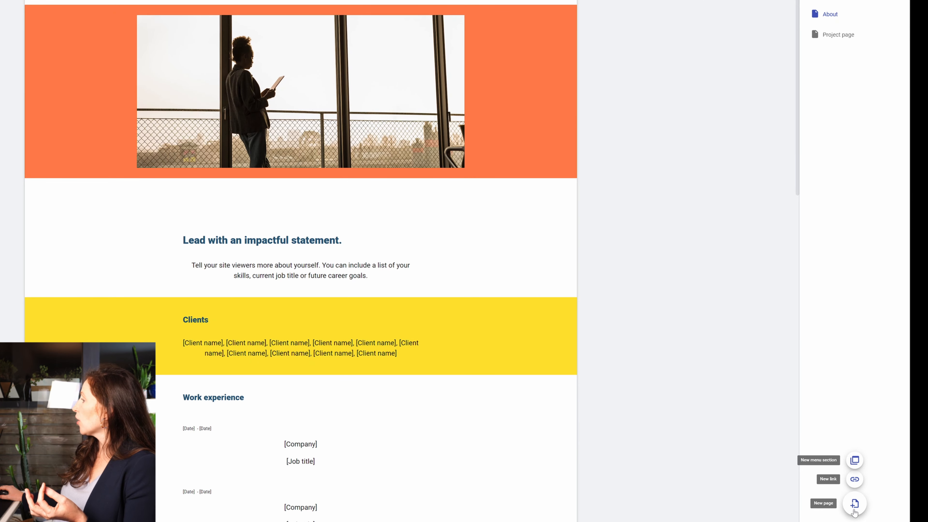
click(857, 467)
text(Art)
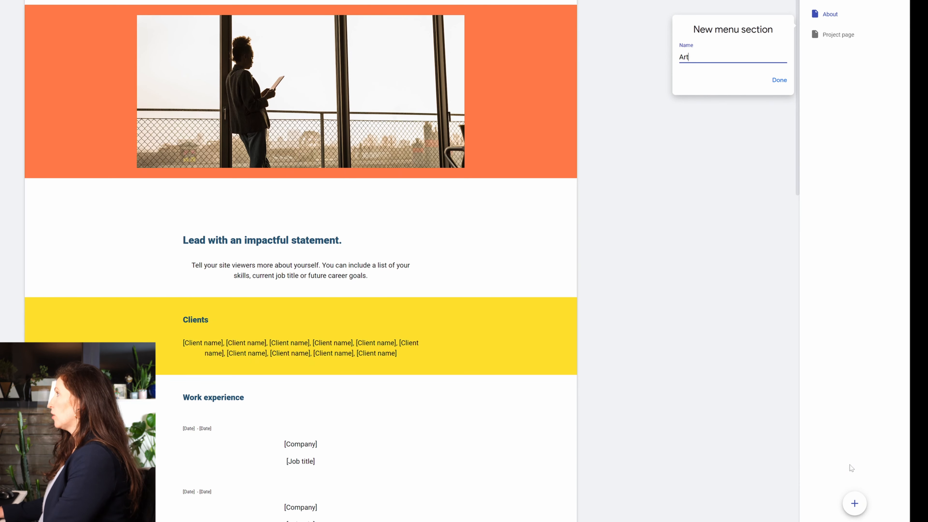
text(icles)
click(780, 79)
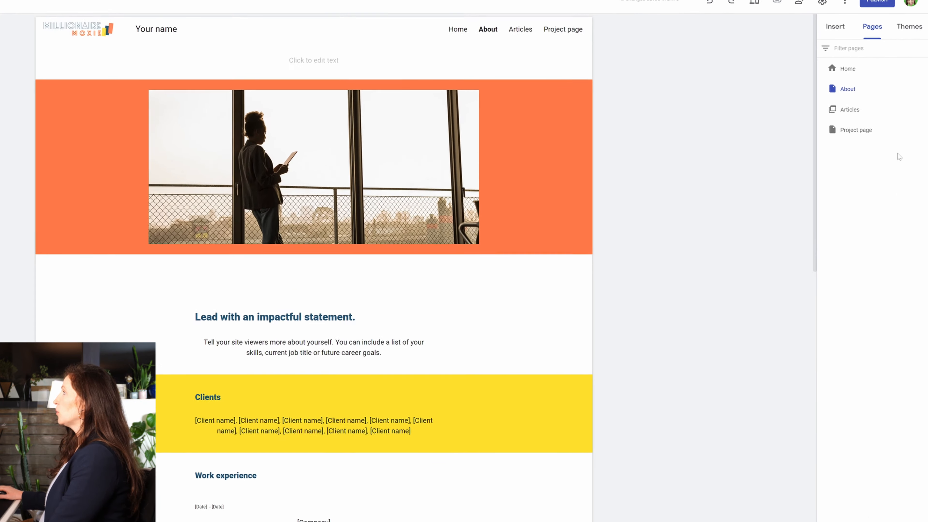
Add a subpage named Motivation under About and a subpage named Burnout under Motivation.
click(924, 91)
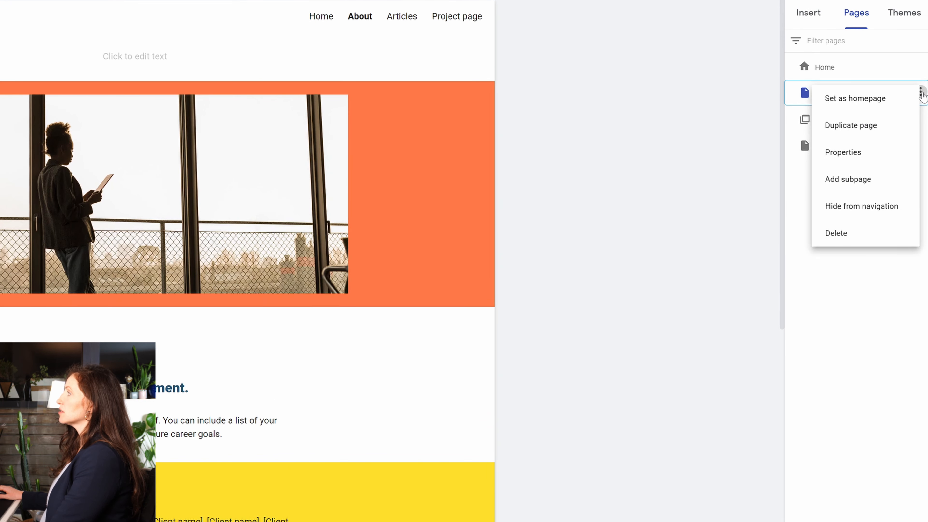
click(859, 179)
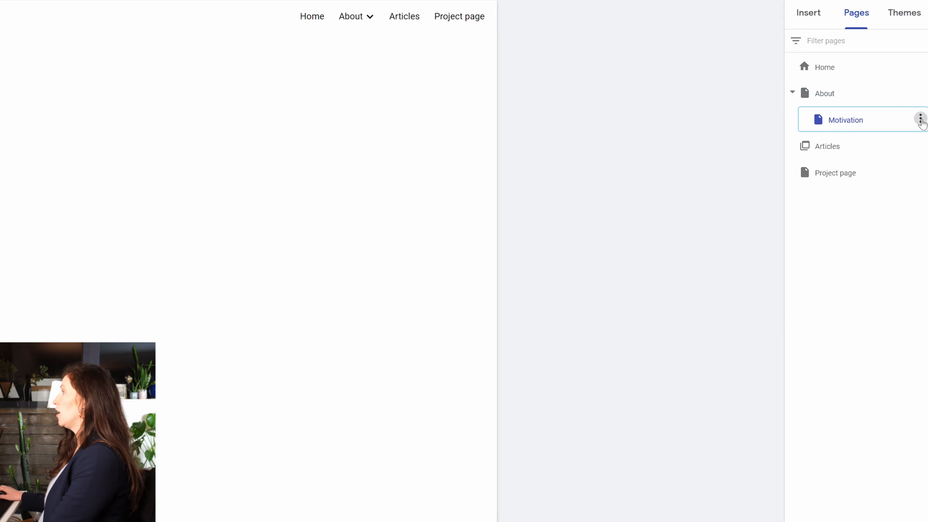
click(921, 119)
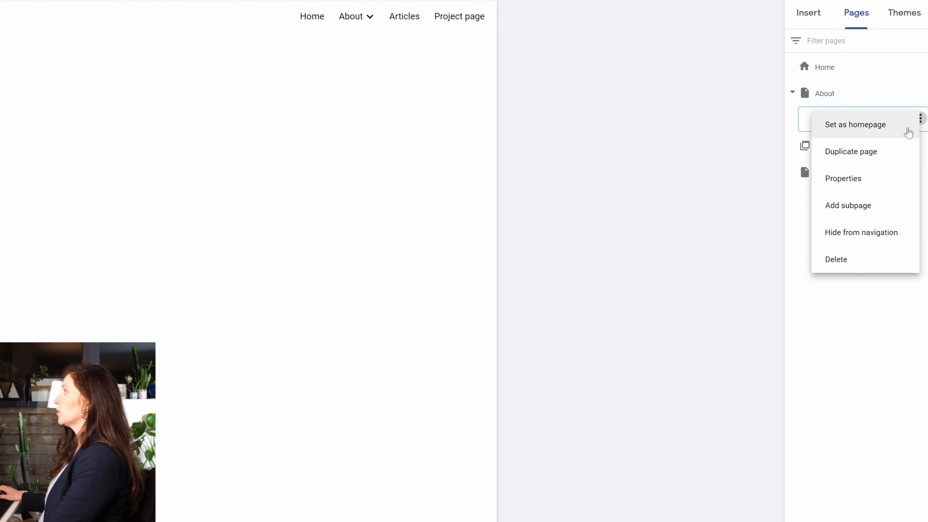
click(880, 207)
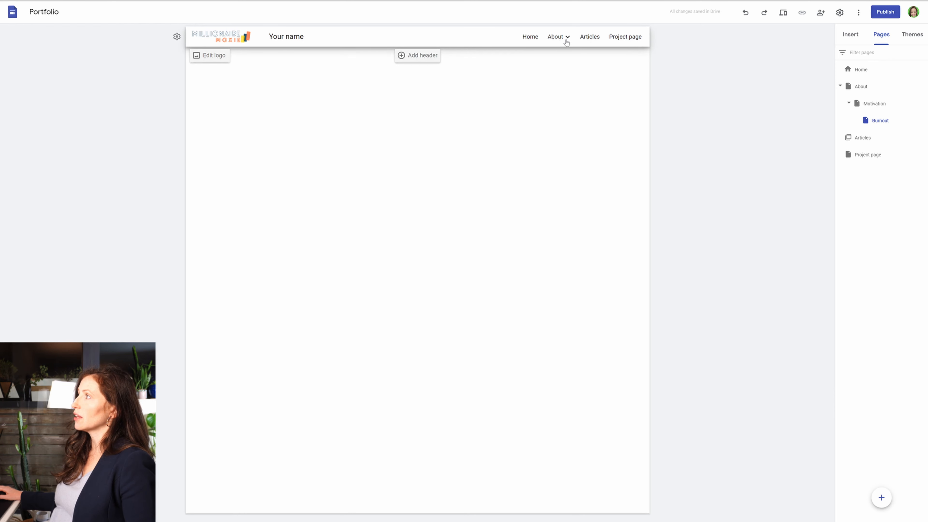
Add a navigation link named Shop to millionairemoxieshop.com that opens in a new tab.
mouse_move(882, 498)
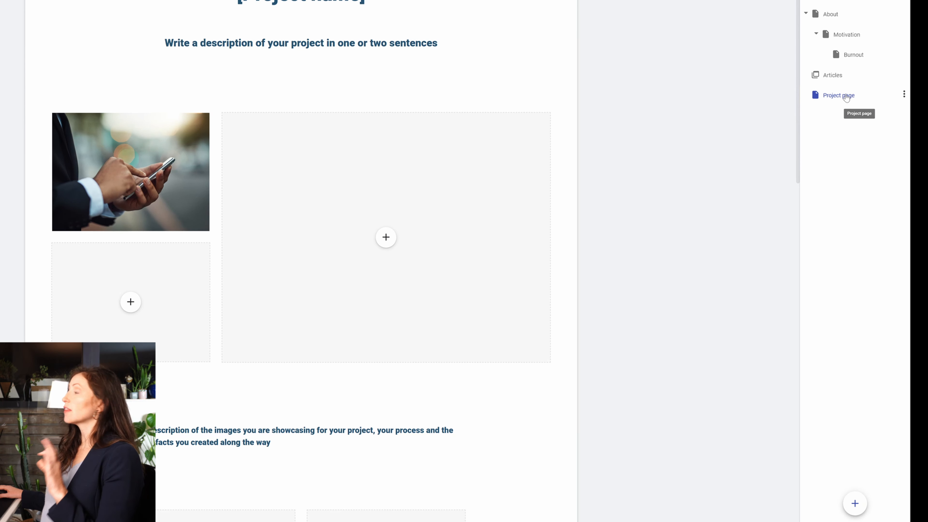
mouse_move(855, 503)
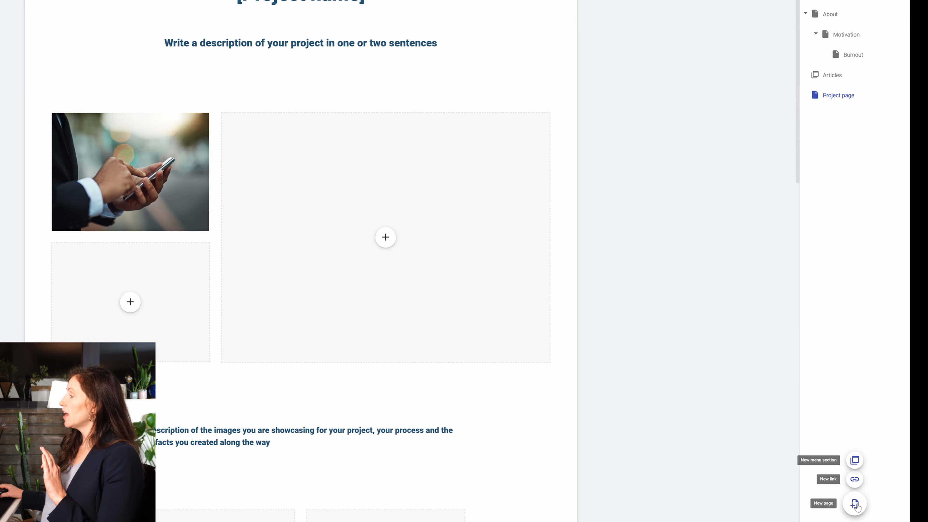
click(855, 480)
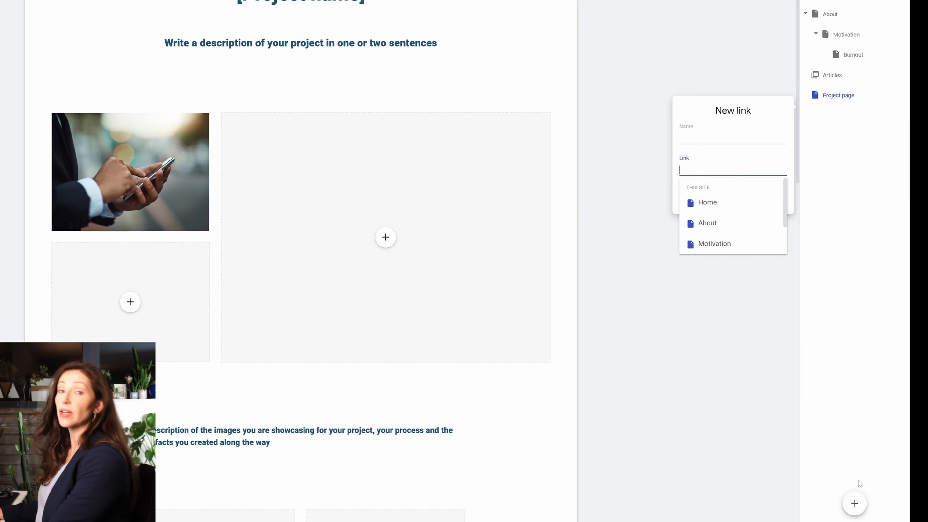
text(millionairemoxie)
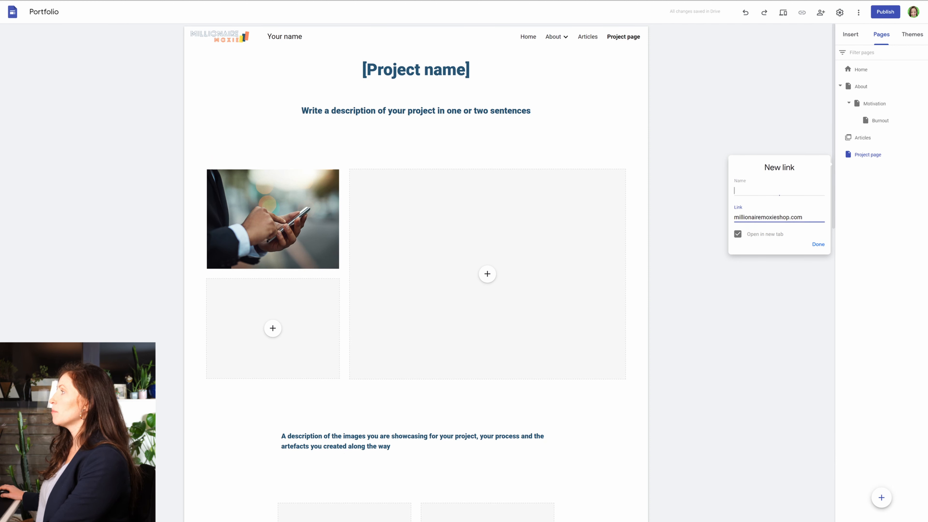
text(Shop)
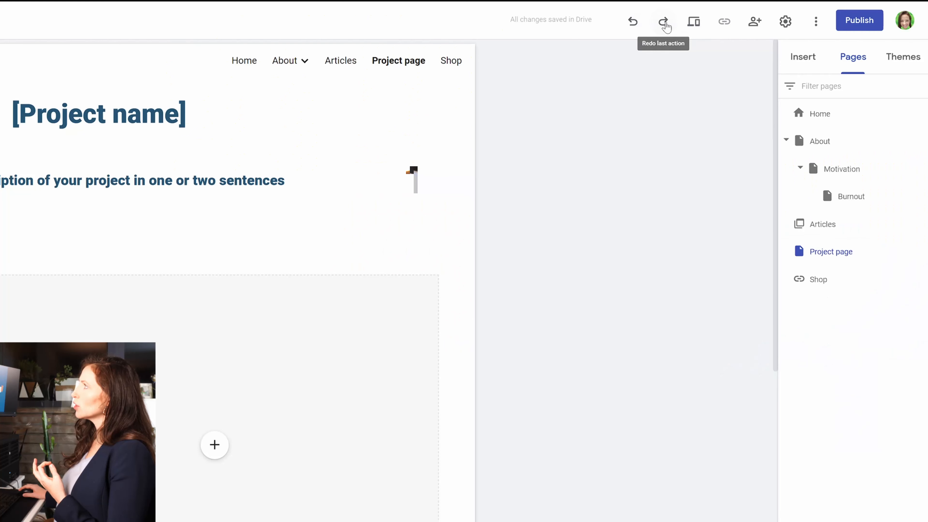
Preview the site in desktop view, looking through the Project page, the Home page and the Shop link.
click(694, 22)
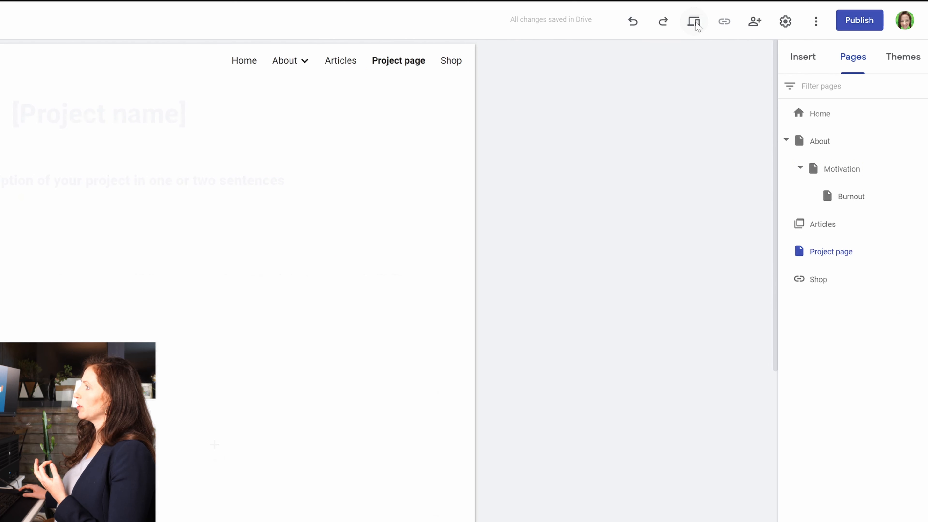
scroll(639, 245, down, 10)
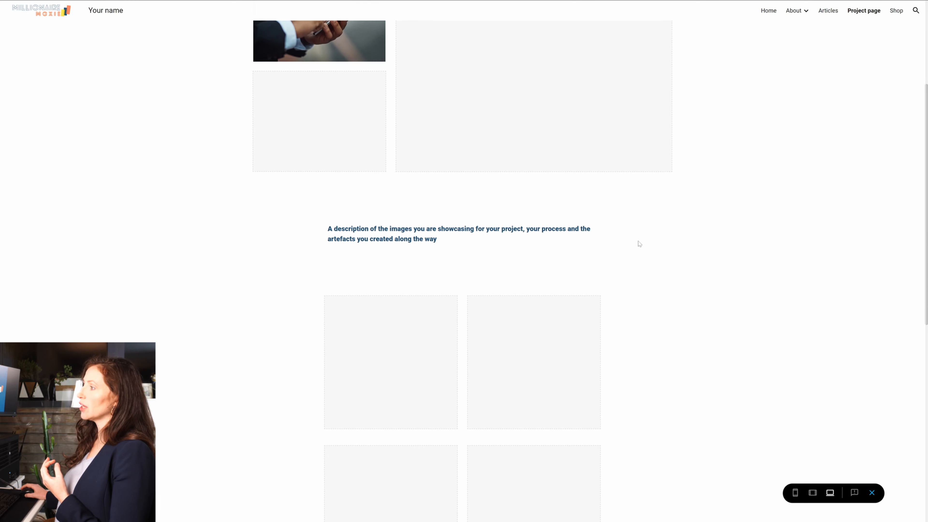
scroll(639, 245, up, 10)
click(769, 11)
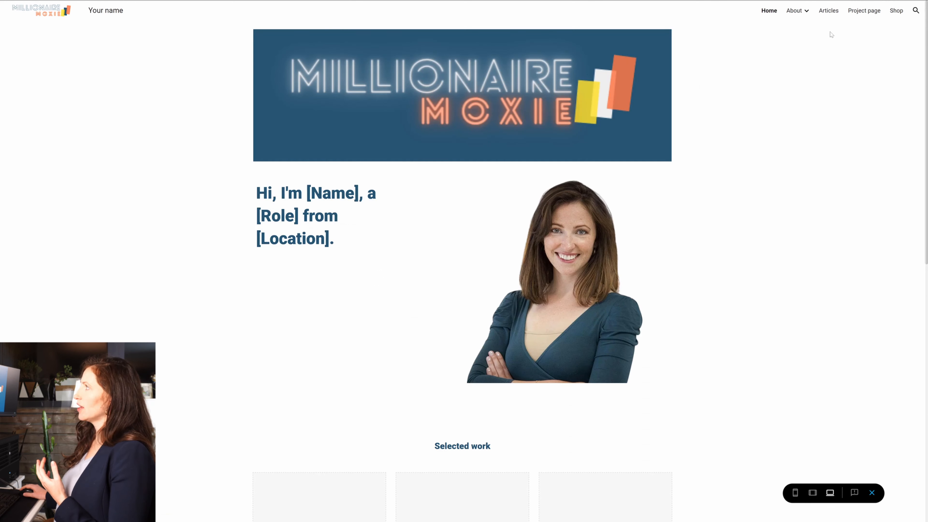
click(894, 11)
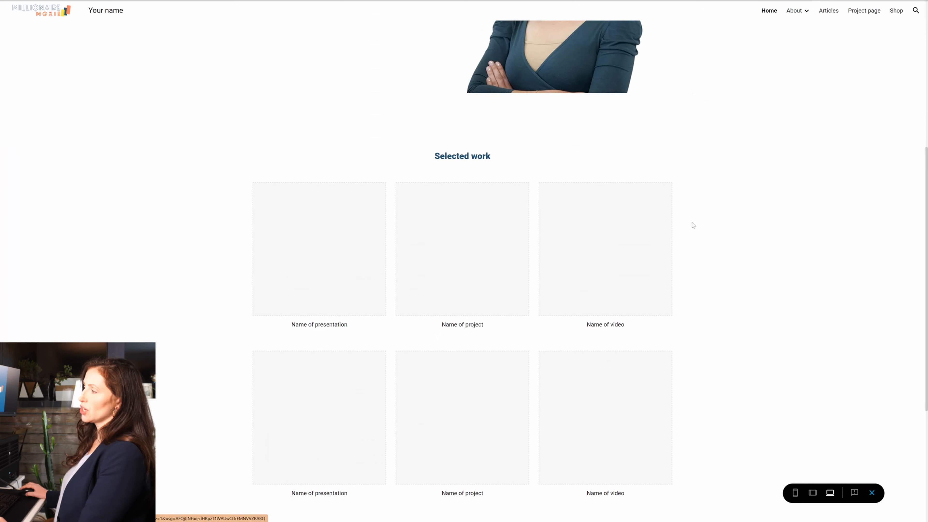
scroll(323, 499, down, 5)
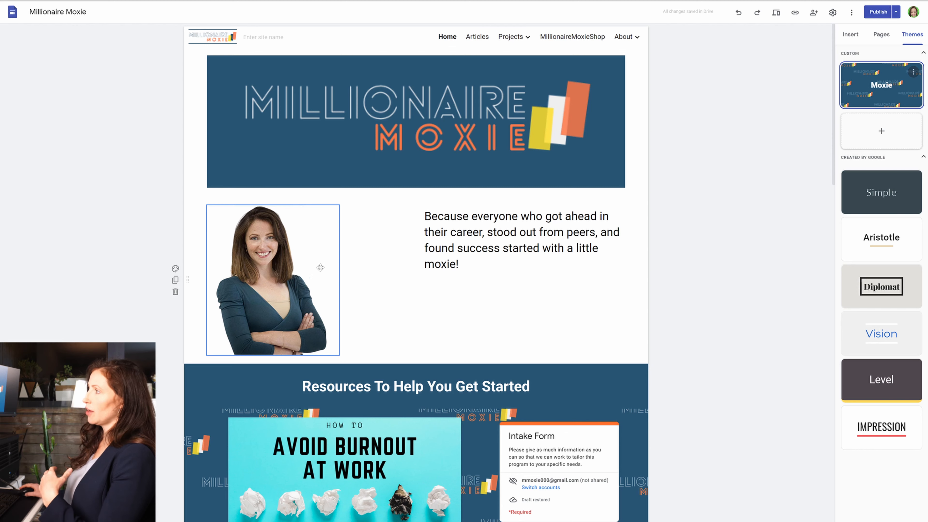
Review the Millionaire Moxie site's home page sections and check where the Avoid Burnout At Work image links.
scroll(582, 331, down, 5)
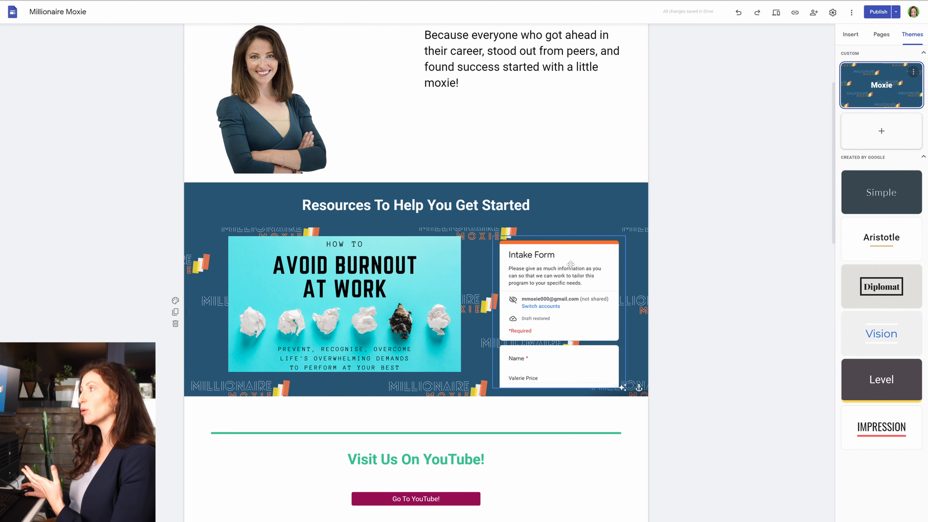
scroll(571, 264, down, 2)
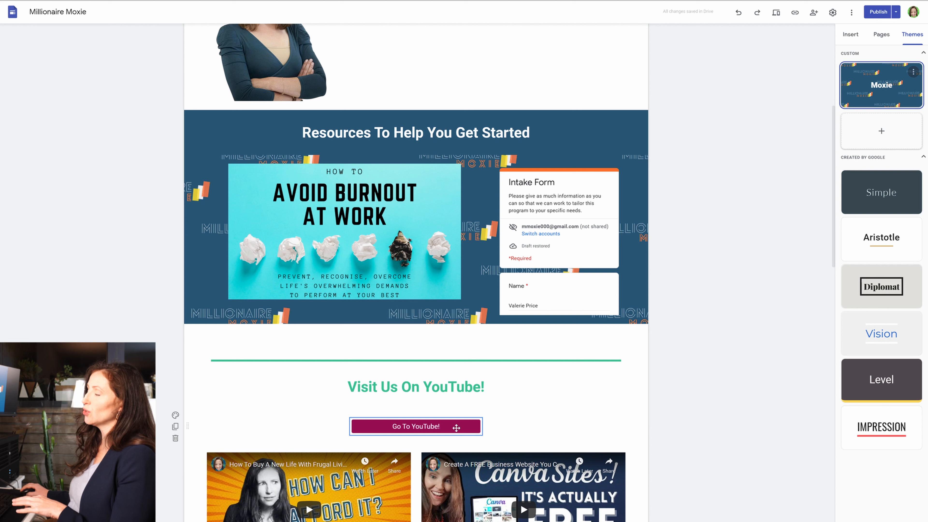
click(367, 237)
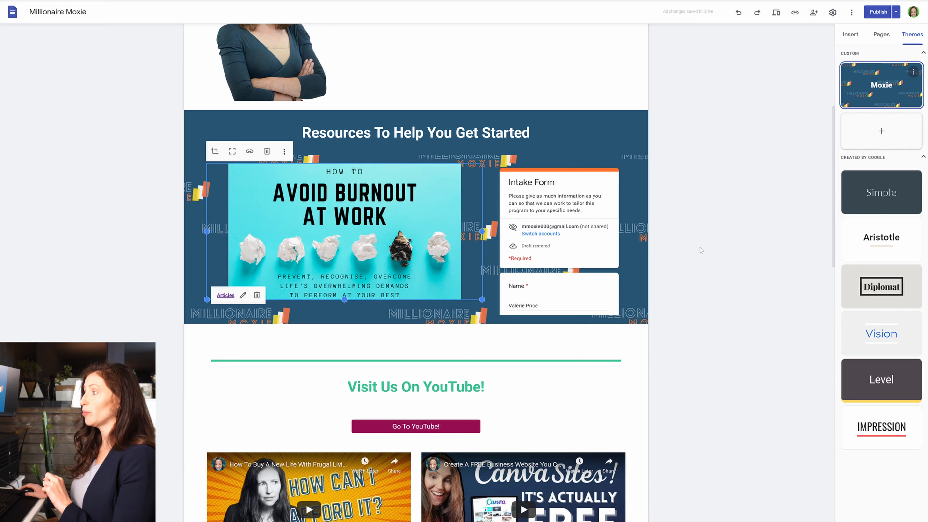
scroll(696, 258, down, 12)
scroll(694, 263, down, 5)
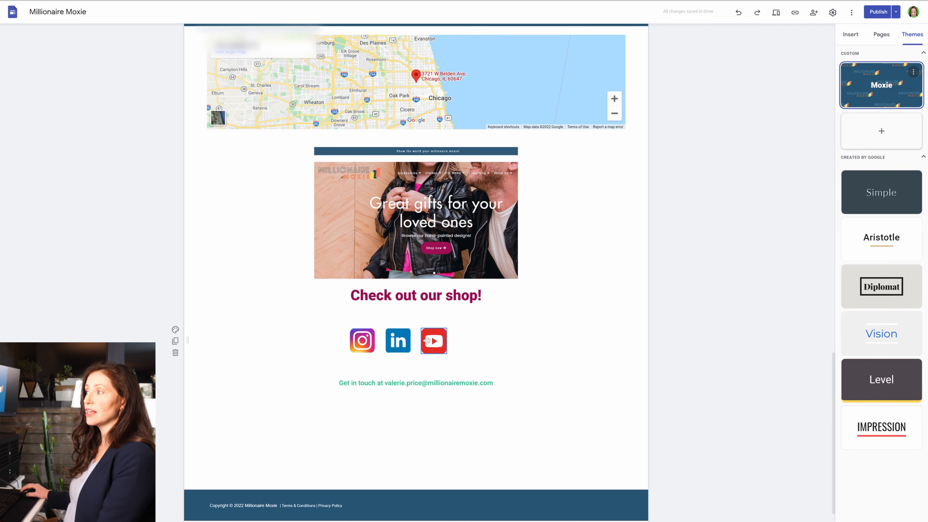
Inspect the link attached to the LinkedIn icon in the social media row near the end of the page.
click(404, 342)
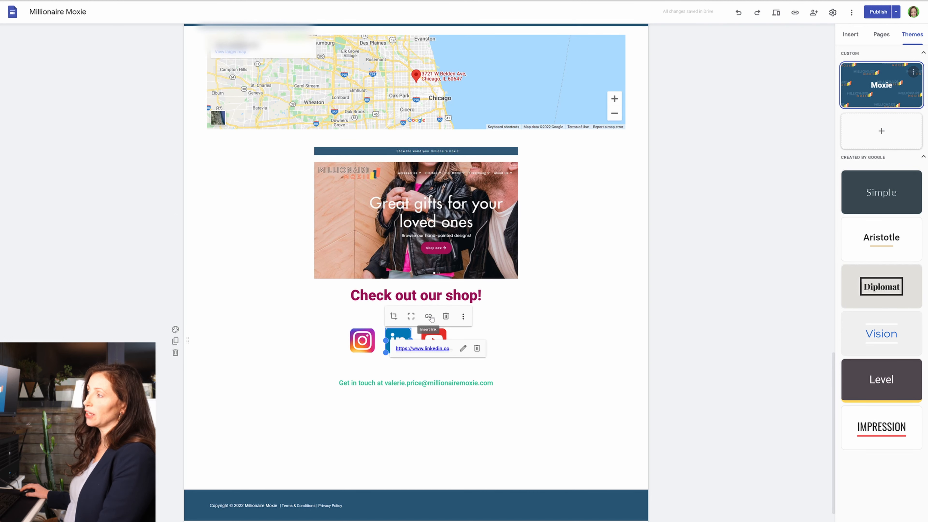
click(524, 313)
click(400, 341)
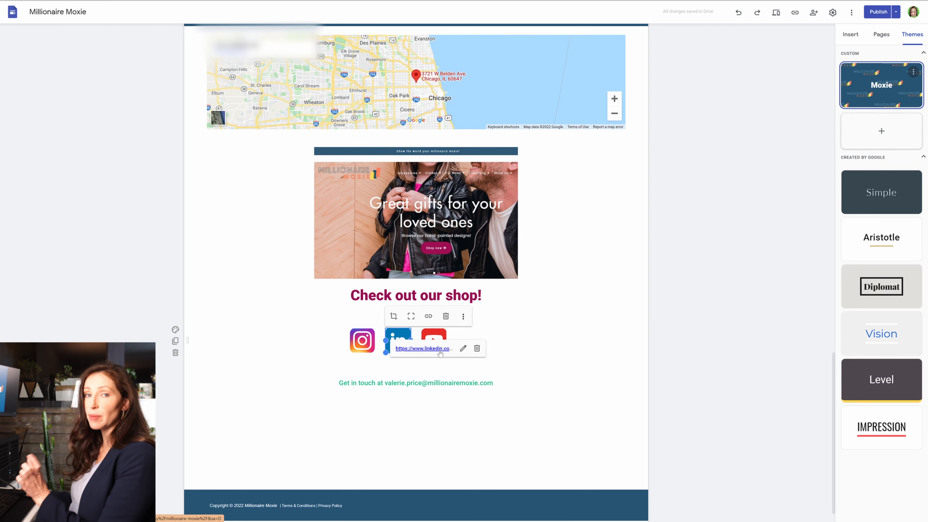
click(497, 345)
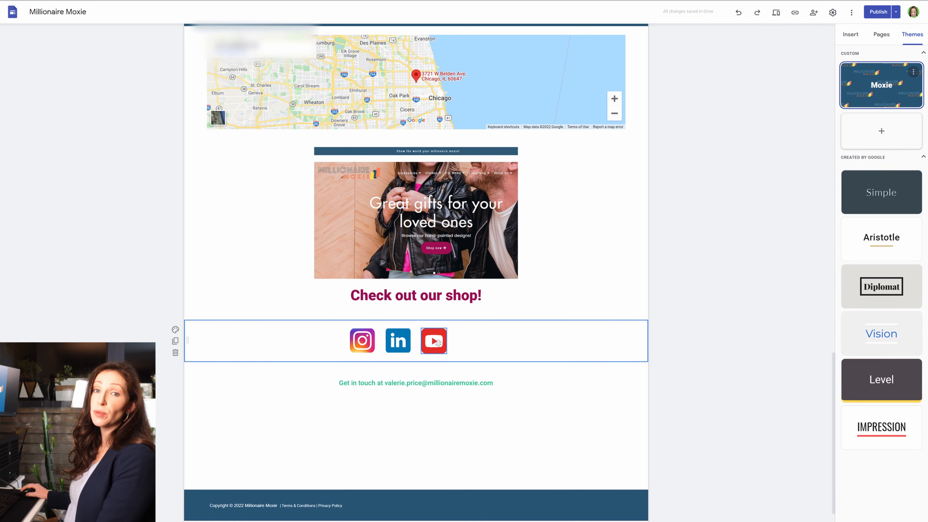
Examine the shop image with its heading, the footer, and the video and map sections of the home page.
click(472, 242)
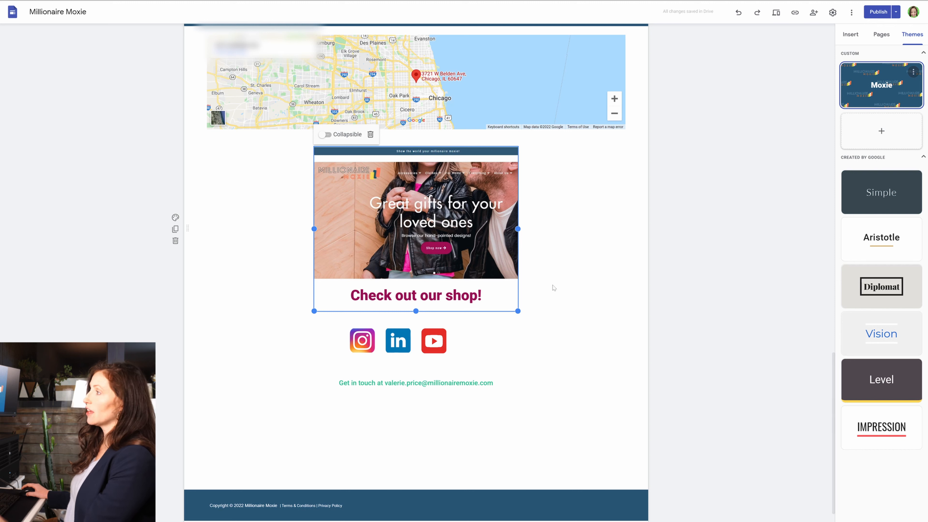
scroll(583, 296, down, 1)
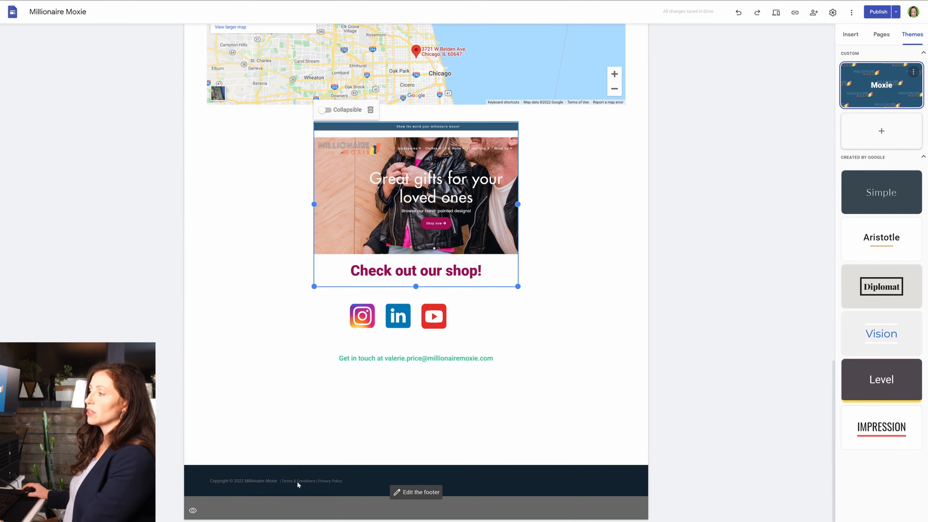
scroll(549, 373, up, 15)
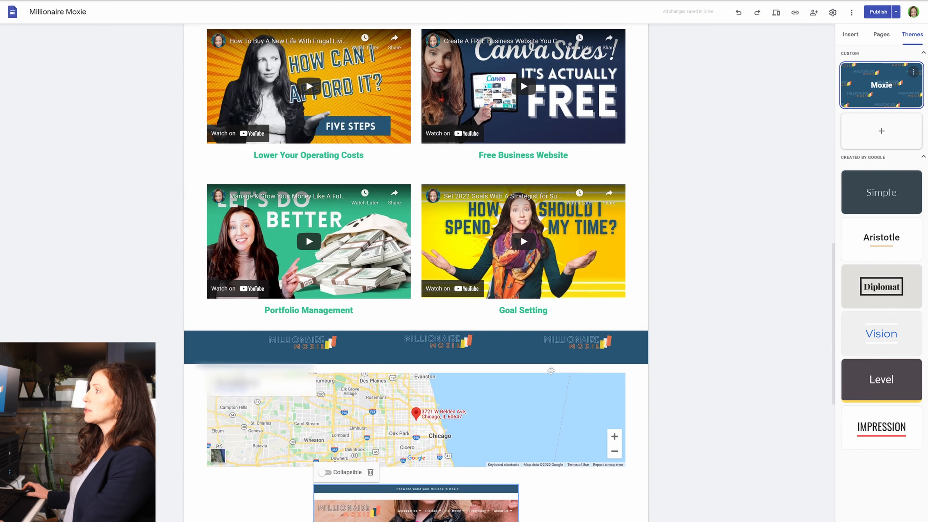
Preview the Millionaire Moxie site in phone view and look through the home page.
click(776, 13)
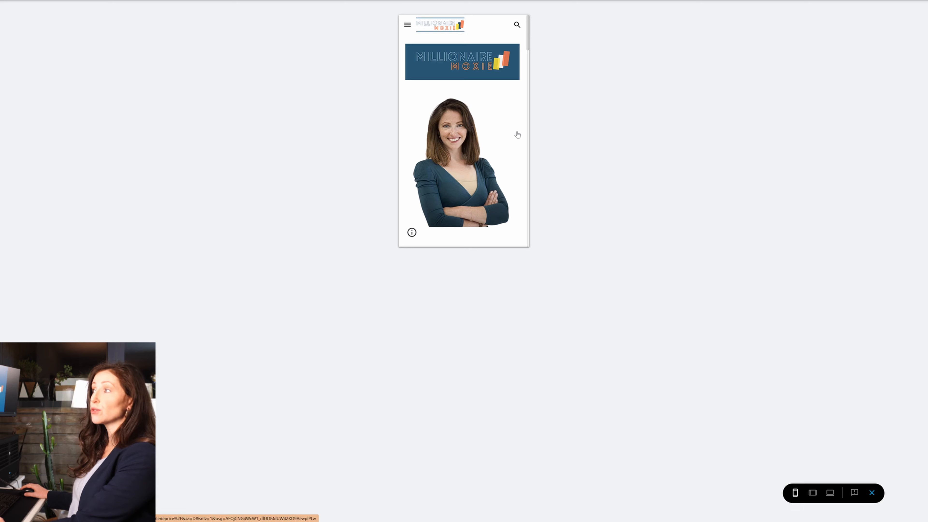
scroll(518, 135, down, 10)
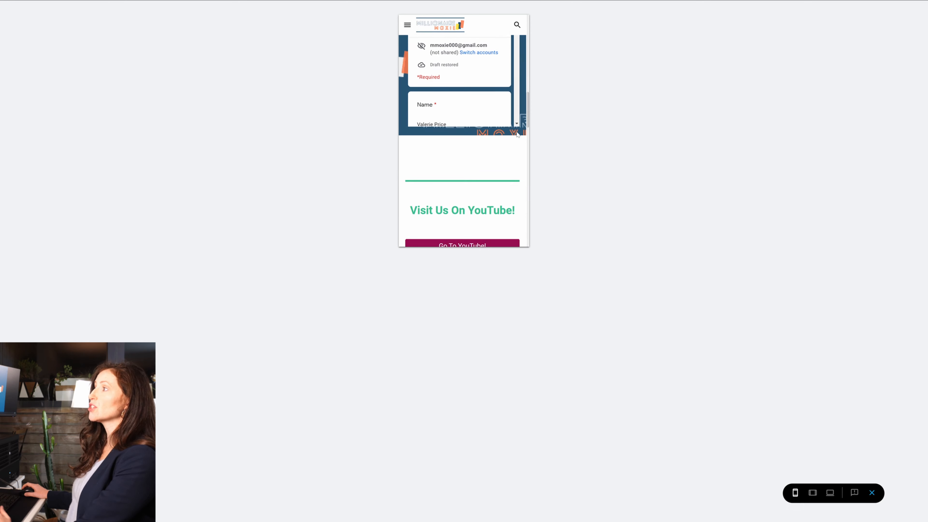